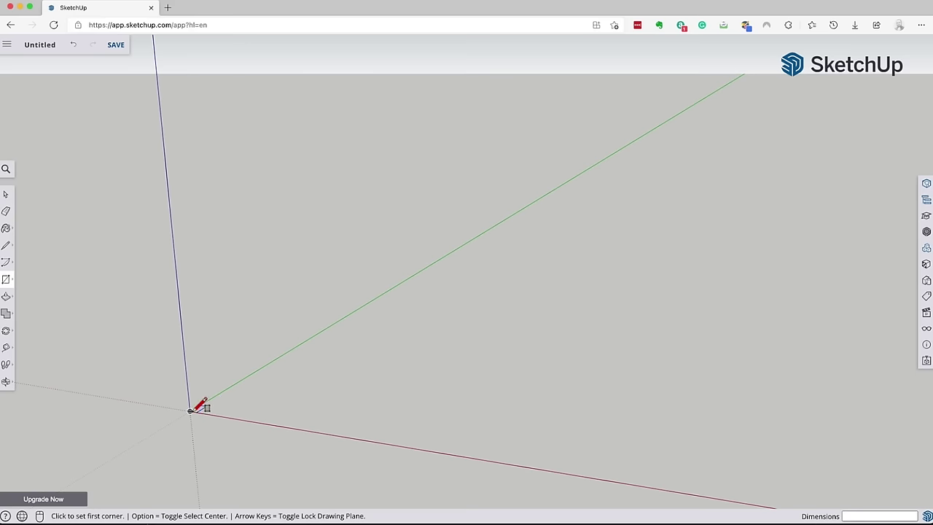
# Step: Draw a rectangle from the origin and push/pull its face upward into a solid box
pyautogui.click(191, 411)
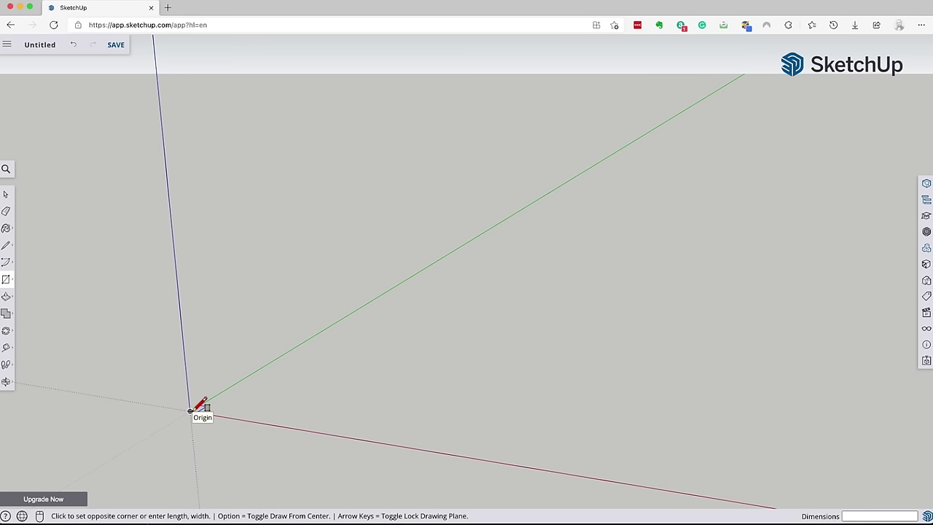
pyautogui.click(457, 336)
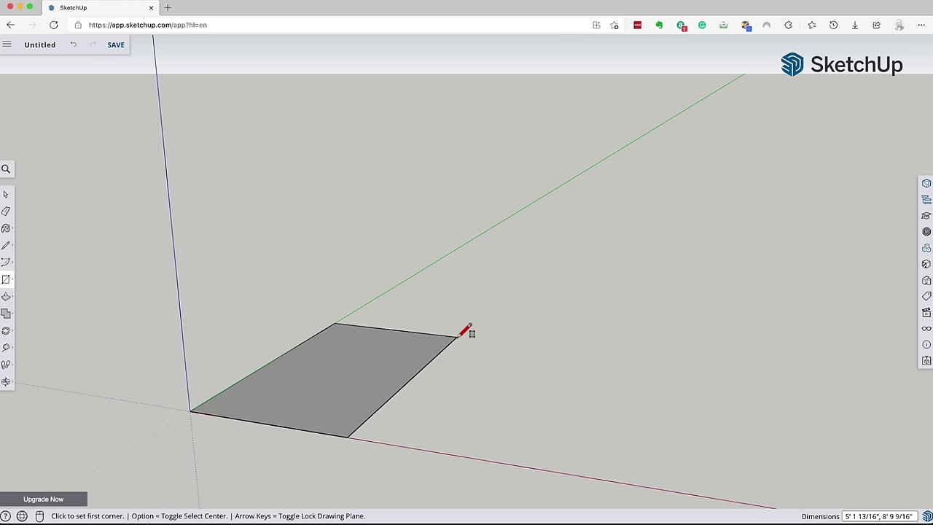
pyautogui.click(7, 297)
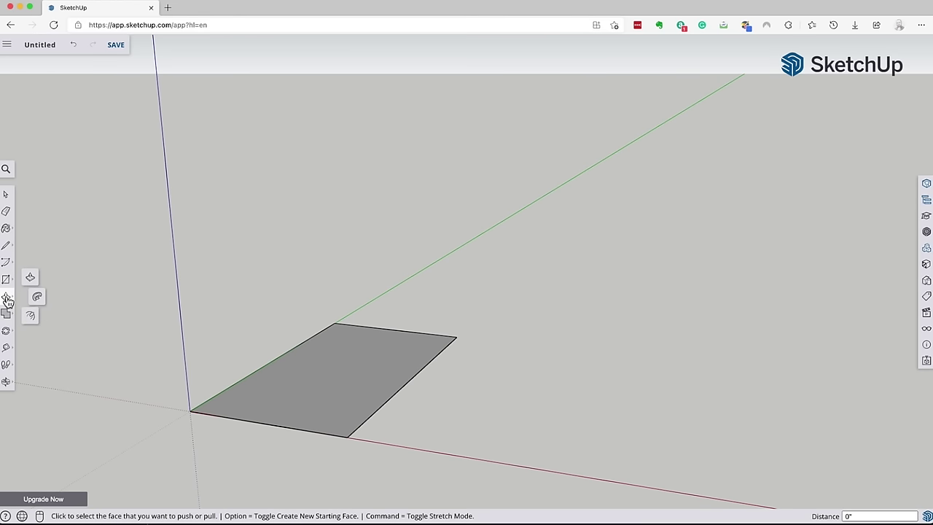
pyautogui.click(311, 374)
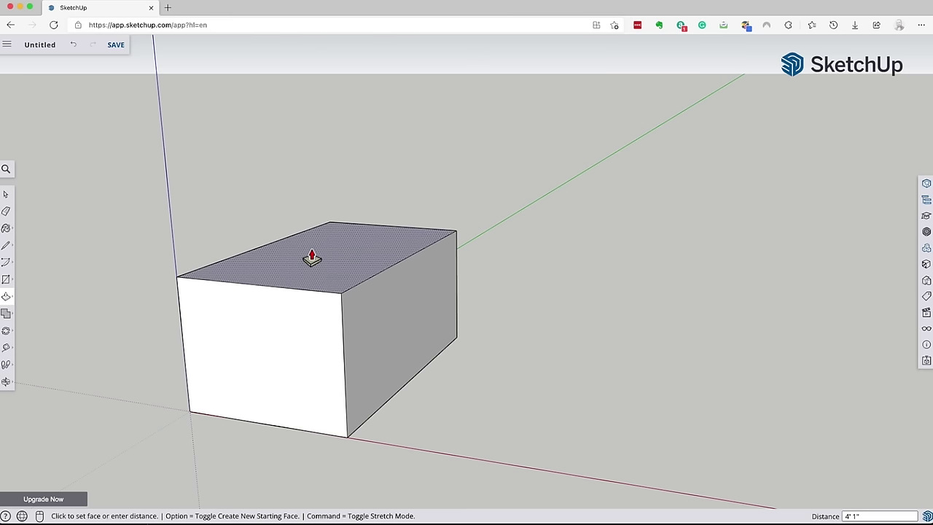
pyautogui.click(314, 271)
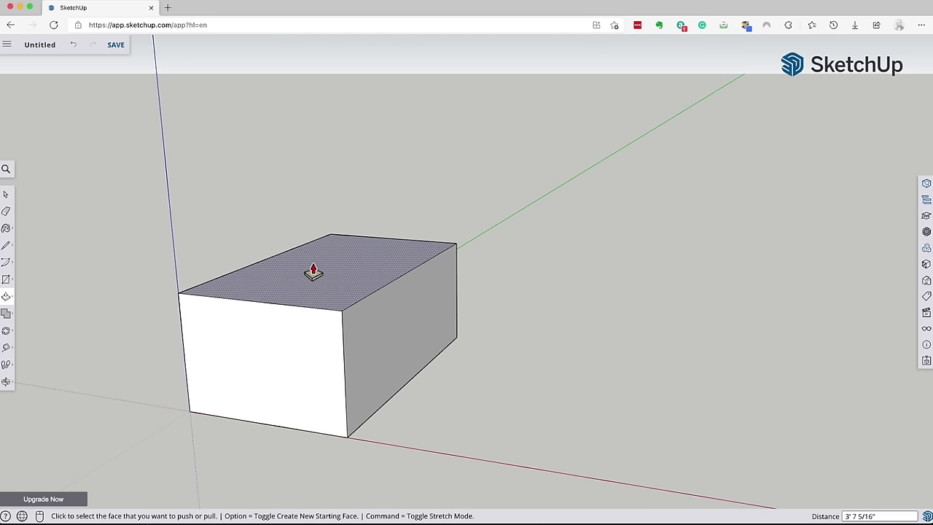
# Step: Draw a circle on the box's top face using the Circle tool from the shapes flyout
pyautogui.click(11, 283)
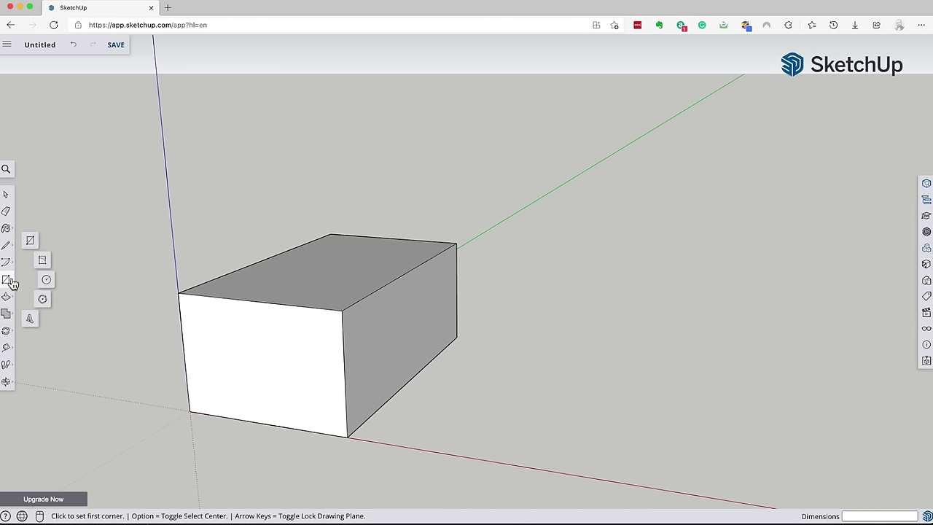
pyautogui.click(46, 281)
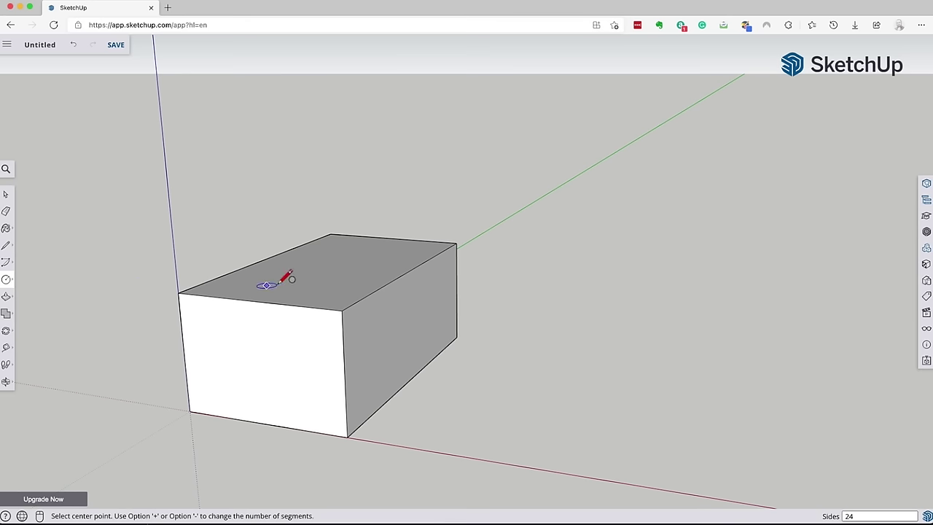
pyautogui.click(321, 271)
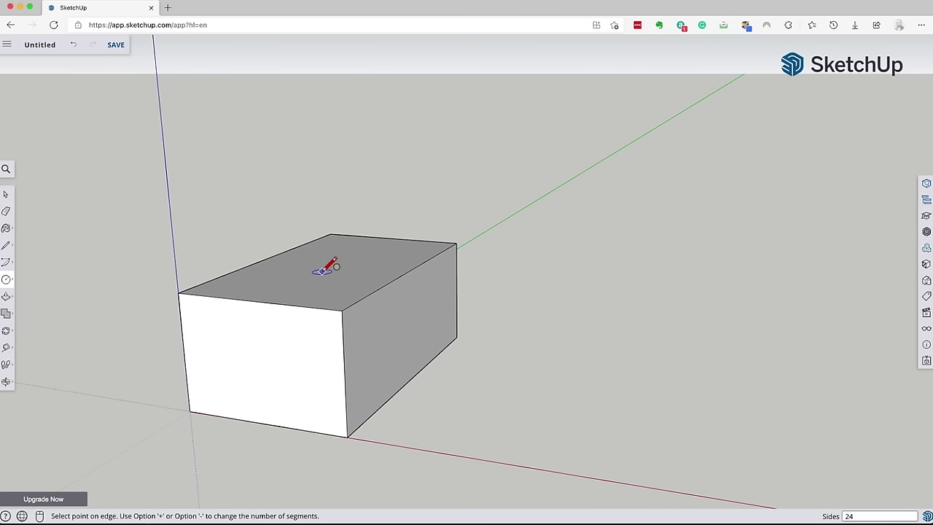
pyautogui.click(354, 257)
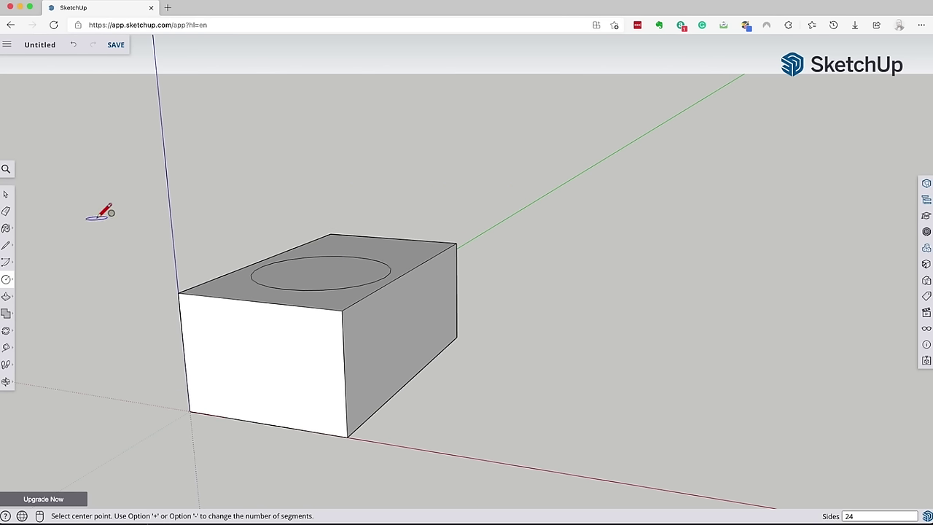
# Step: Push/pull the circle upward into a cylinder and orbit the view around the model
pyautogui.click(7, 297)
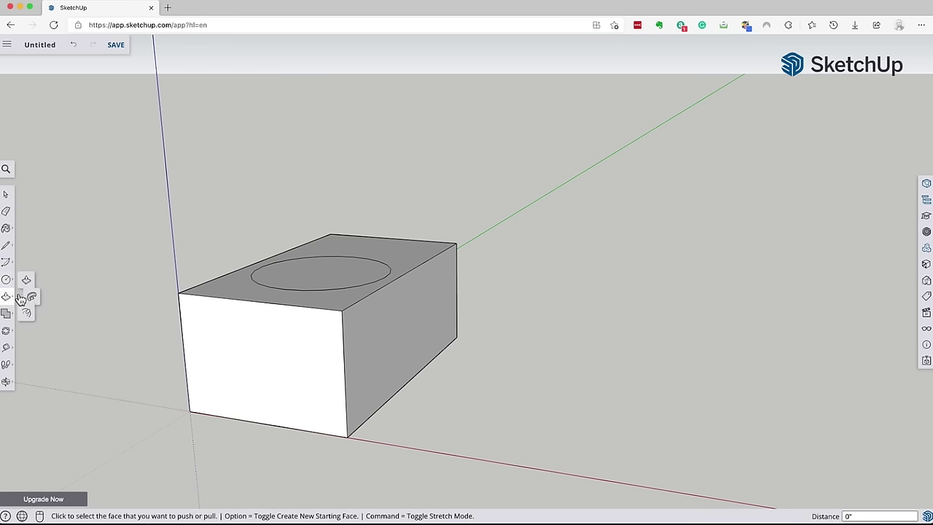
pyautogui.click(327, 280)
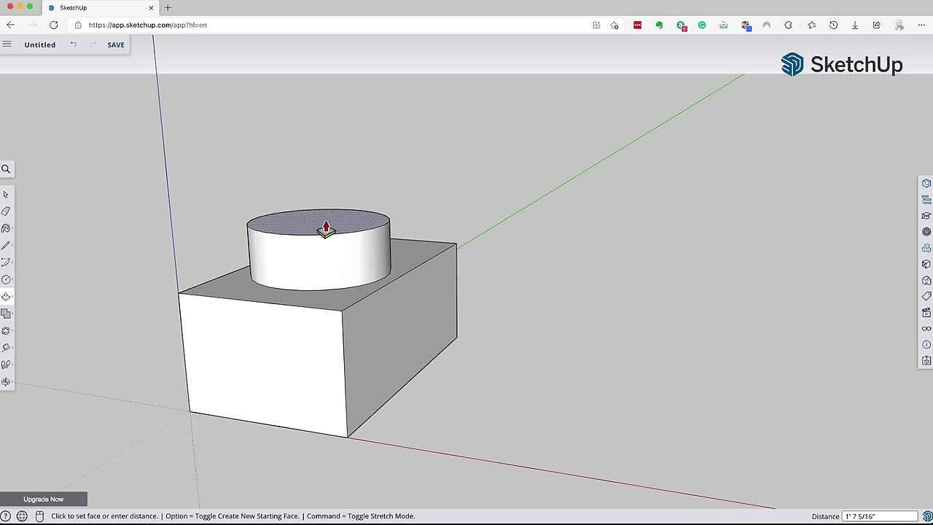
pyautogui.click(324, 210)
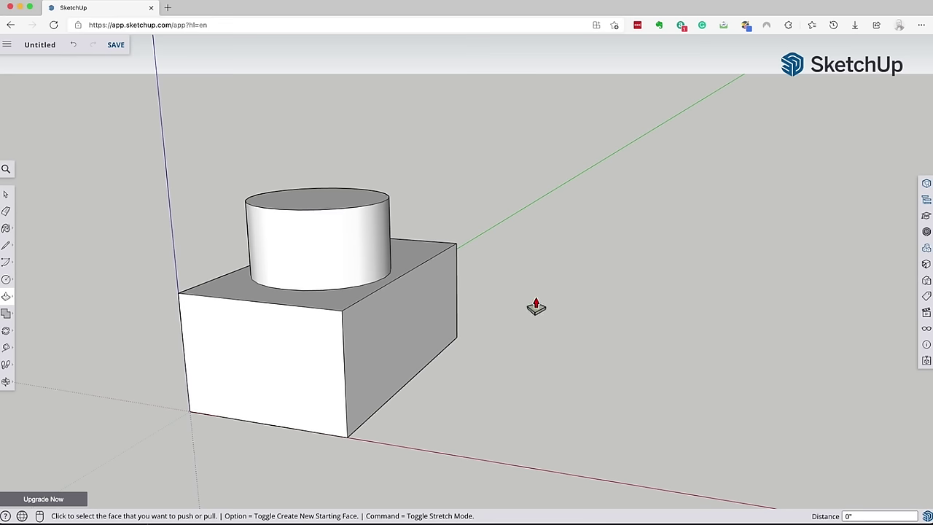
pyautogui.scroll(3, 536, 306)
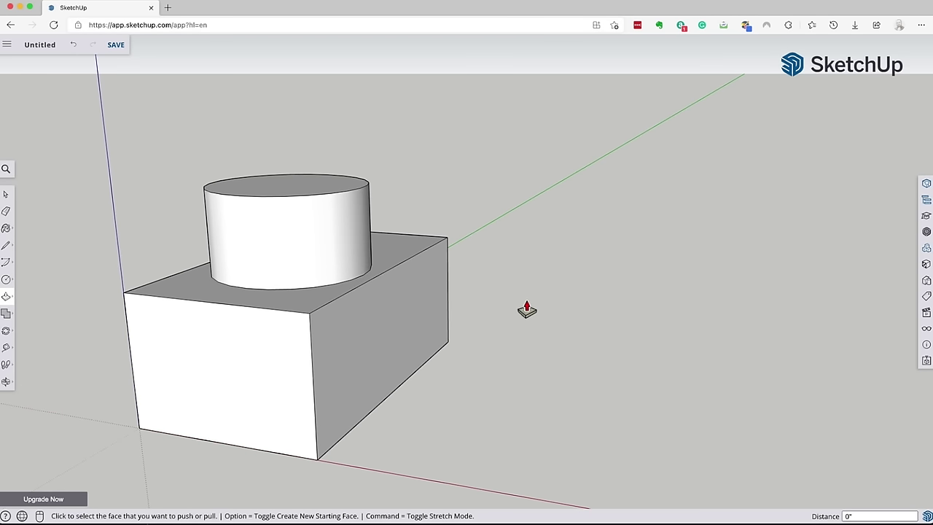
pyautogui.click(6, 381)
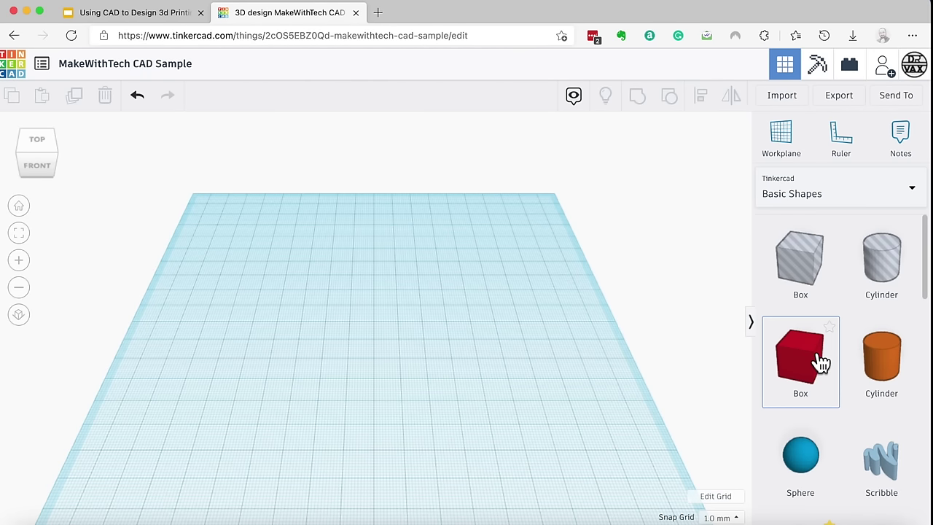
# Step: Drag a red Box from Basic Shapes onto the workplane and make it taller
pyautogui.click(822, 360)
pyautogui.moveTo(822, 361); pyautogui.dragTo(452, 387)
pyautogui.moveTo(379, 299); pyautogui.dragTo(387, 257)
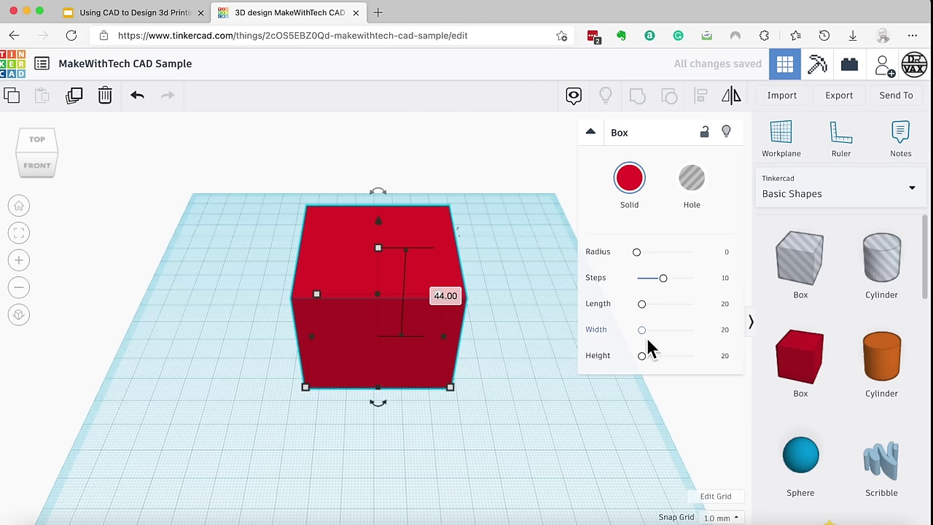
# Step: Widen the box and set its Width value to 28.5
pyautogui.moveTo(642, 330); pyautogui.dragTo(659, 347)
pyautogui.click(720, 333)
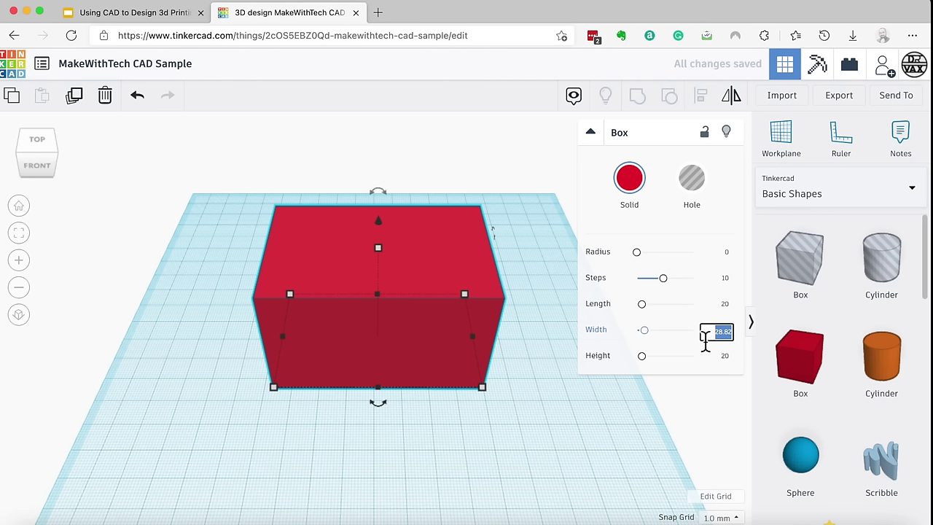
pyautogui.write('2')
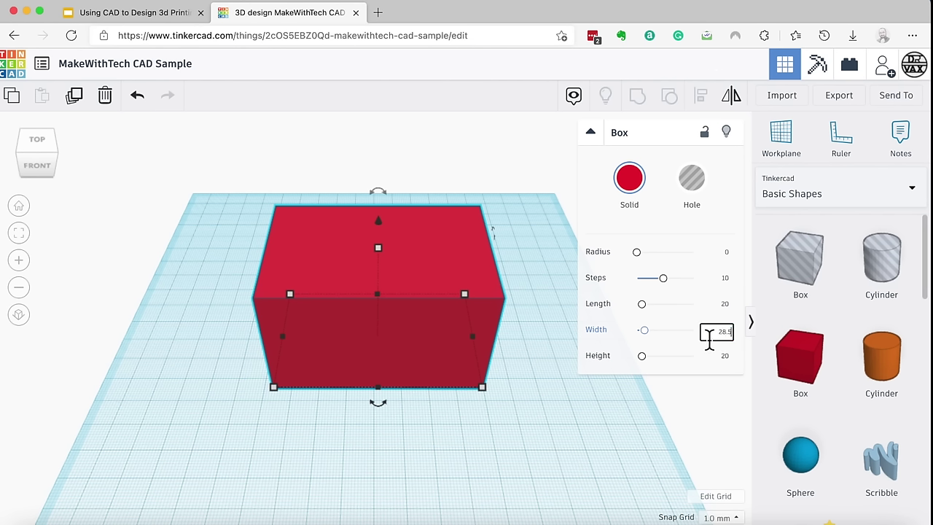
pyautogui.write('8.5')
pyautogui.click(701, 362)
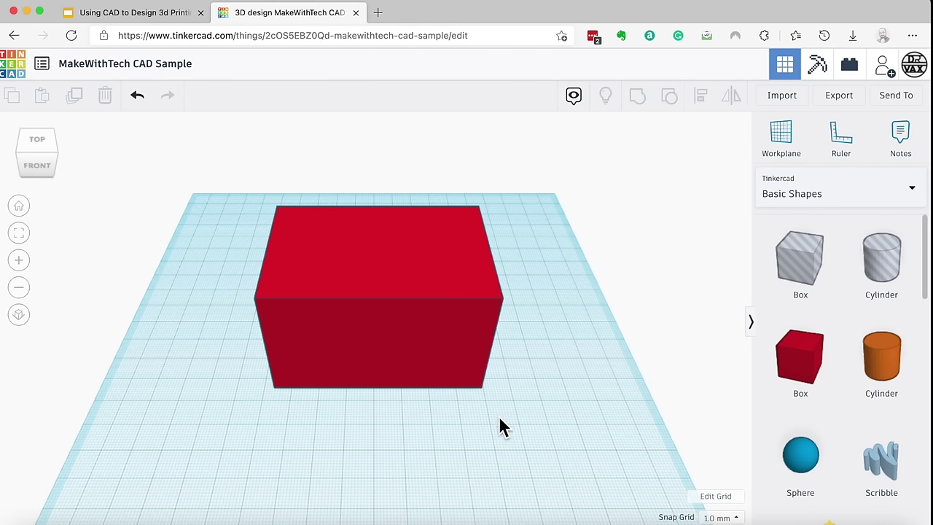
# Step: Place a cylinder on the workplane, stretch it tall, and set it beside the box
pyautogui.moveTo(897, 364); pyautogui.dragTo(362, 233)
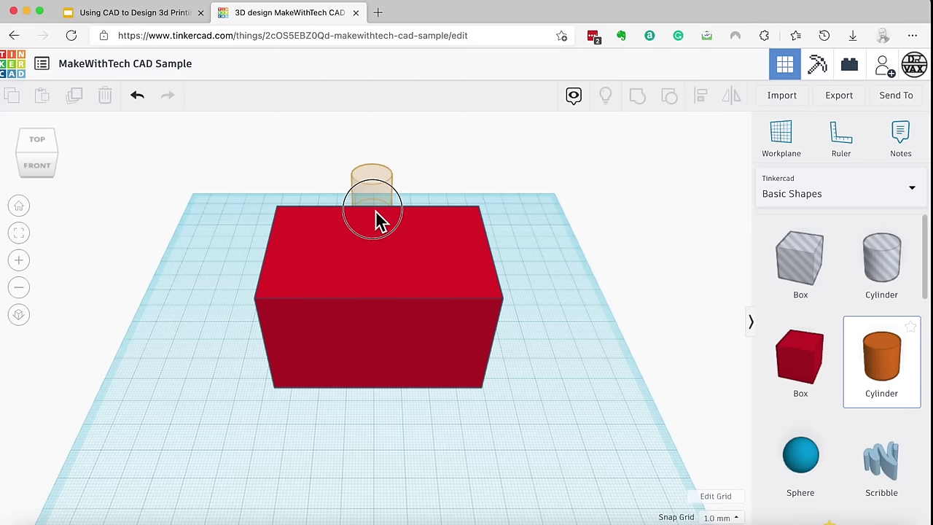
pyautogui.click(375, 212)
pyautogui.moveTo(385, 191); pyautogui.dragTo(193, 391)
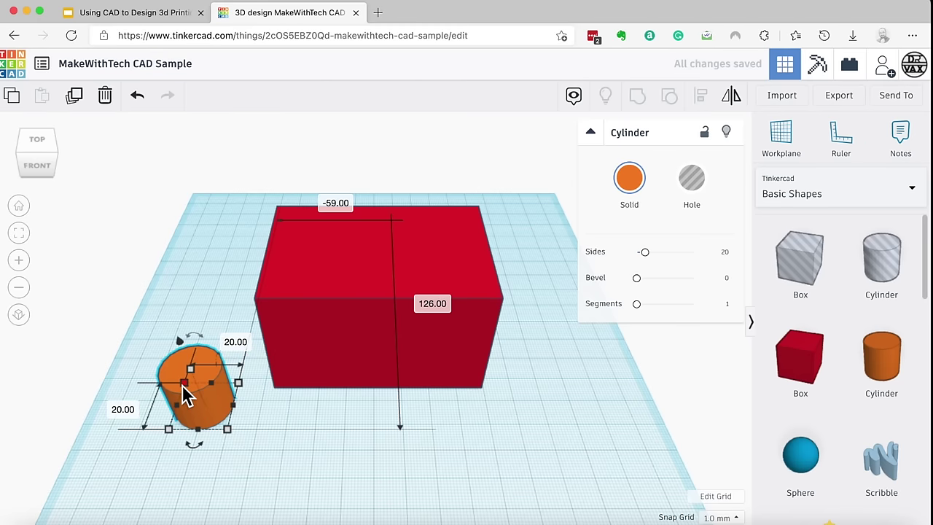
pyautogui.moveTo(194, 370); pyautogui.dragTo(265, 209)
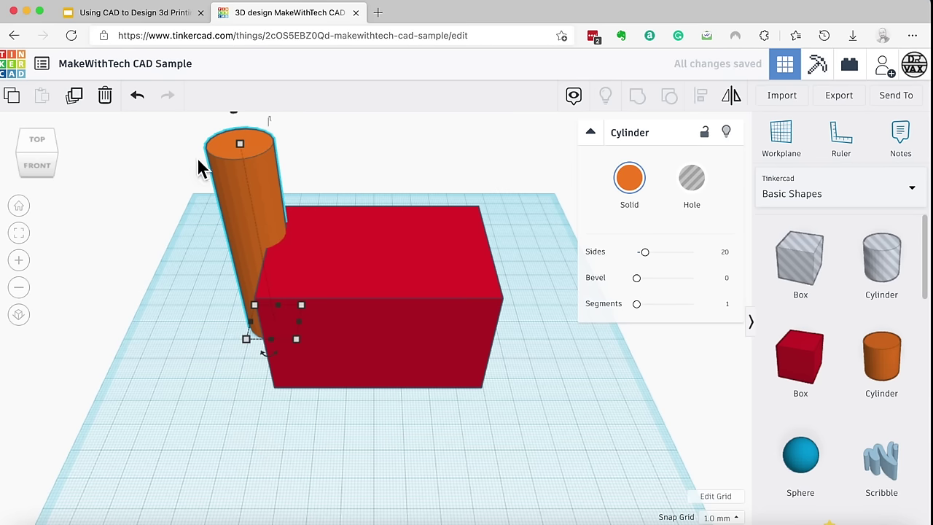
# Step: Marquee-select the cylinder and box and group them into one red shape
pyautogui.moveTo(168, 115); pyautogui.dragTo(555, 468)
pyautogui.click(637, 97)
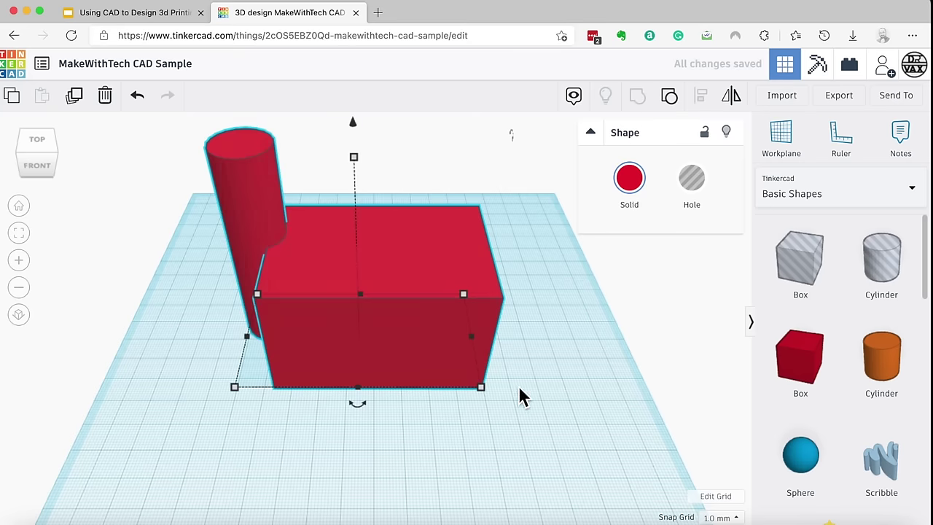
pyautogui.click(450, 403)
pyautogui.moveTo(384, 413); pyautogui.dragTo(414, 391, button='right')
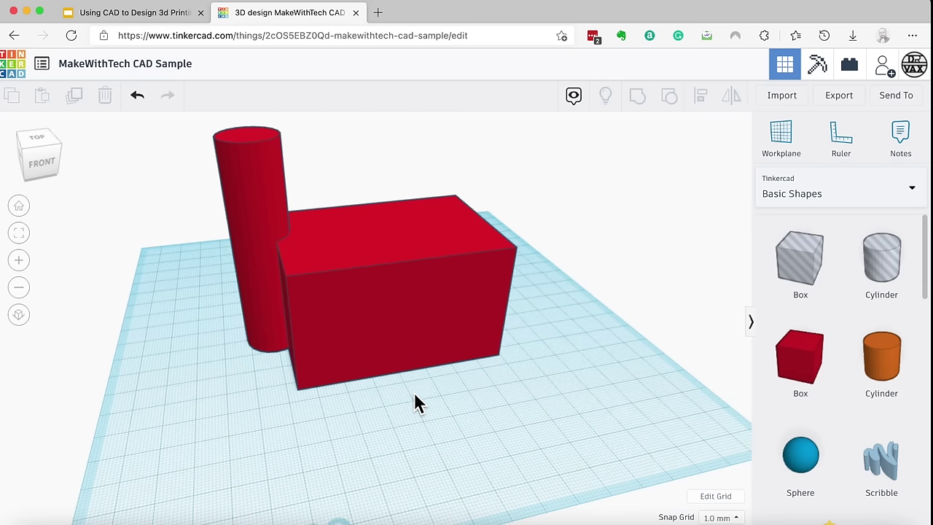
pyautogui.click(390, 309)
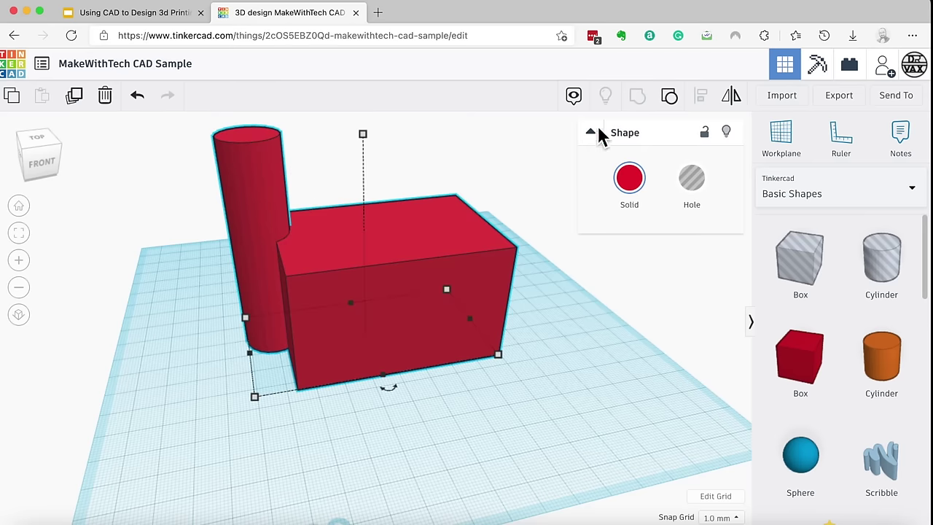
# Step: Ungroup the shapes and turn the orange cylinder into a hole
pyautogui.click(670, 96)
pyautogui.click(251, 196)
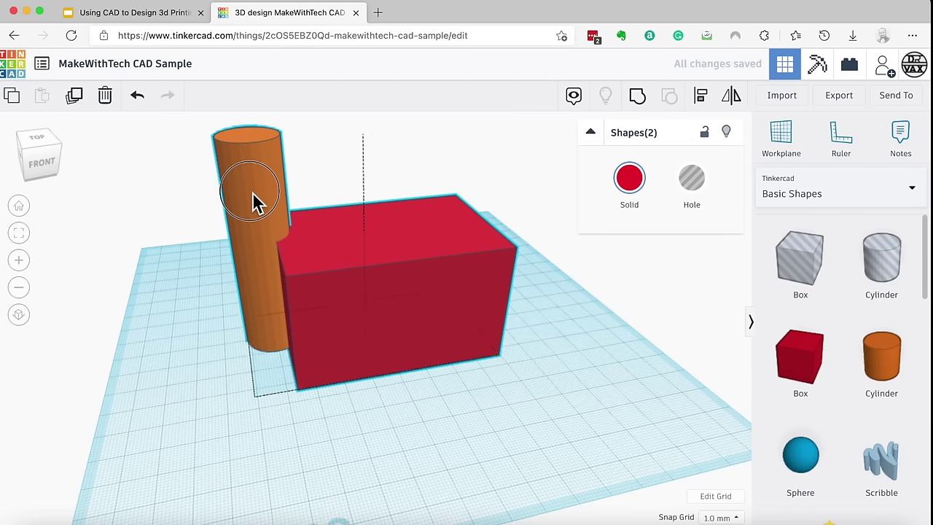
pyautogui.click(364, 163)
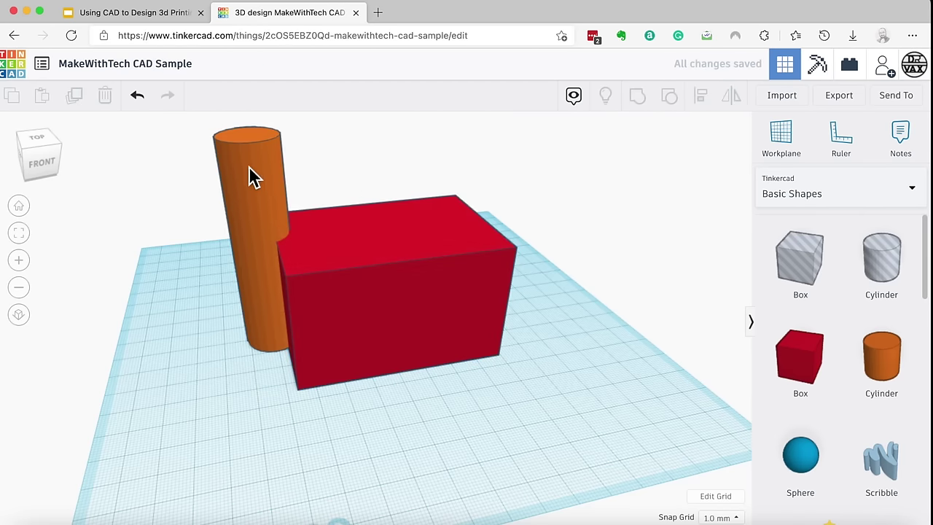
pyautogui.click(250, 177)
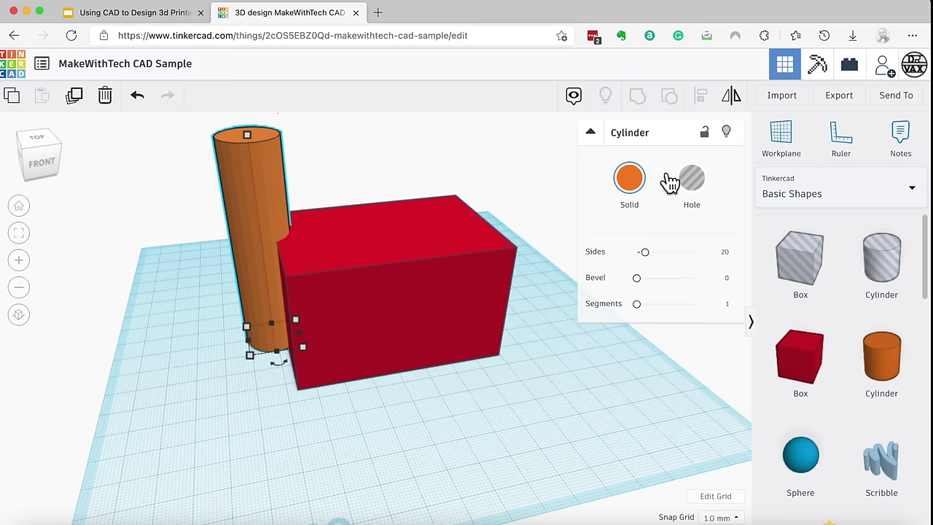
pyautogui.click(696, 187)
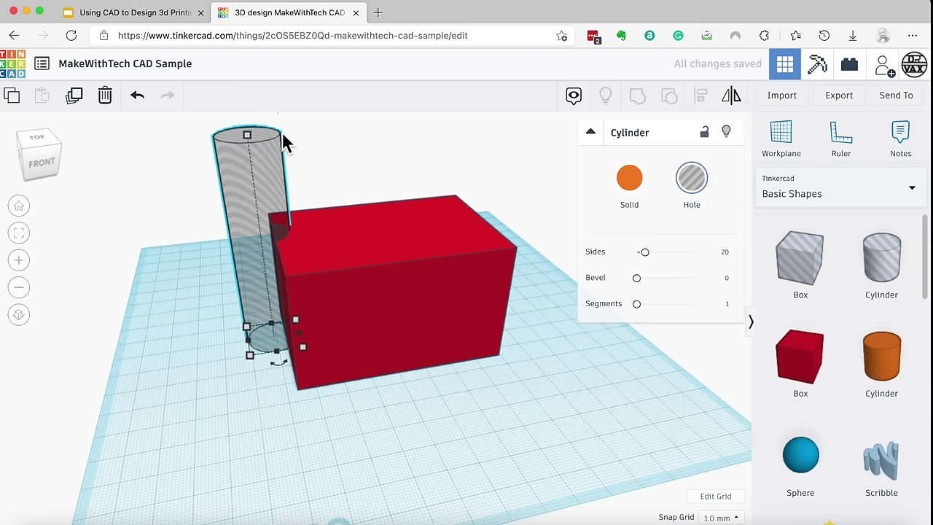
# Step: Group the hole with the red box to cut a notch, then orbit to inspect it
pyautogui.moveTo(195, 115); pyautogui.dragTo(549, 391)
pyautogui.click(637, 95)
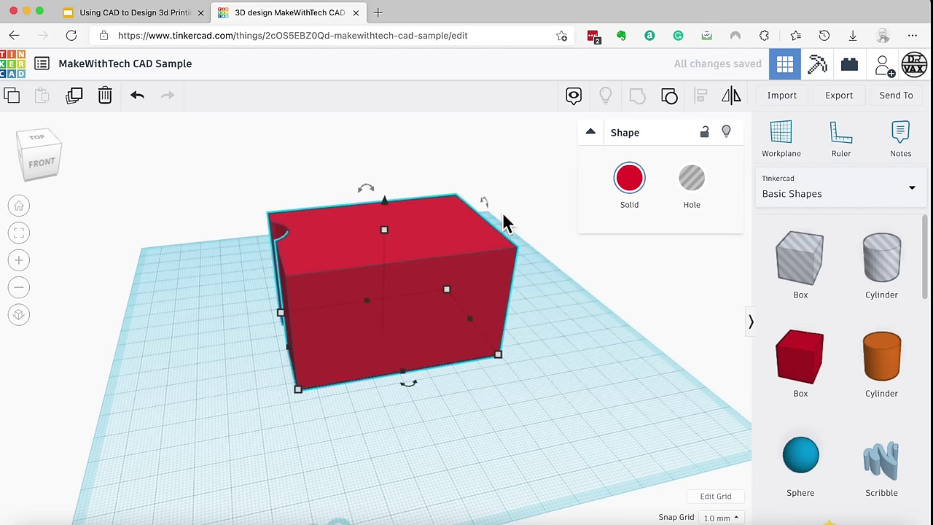
pyautogui.moveTo(372, 376); pyautogui.dragTo(341, 397, button='right')
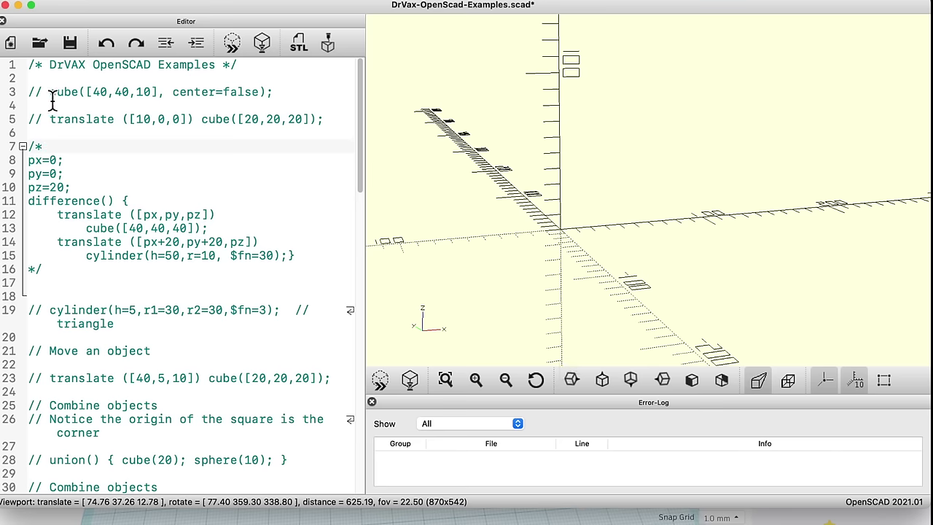
# Step: Delete the // before cube on line 3 and preview the cube
pyautogui.moveTo(50, 93); pyautogui.dragTo(27, 93)
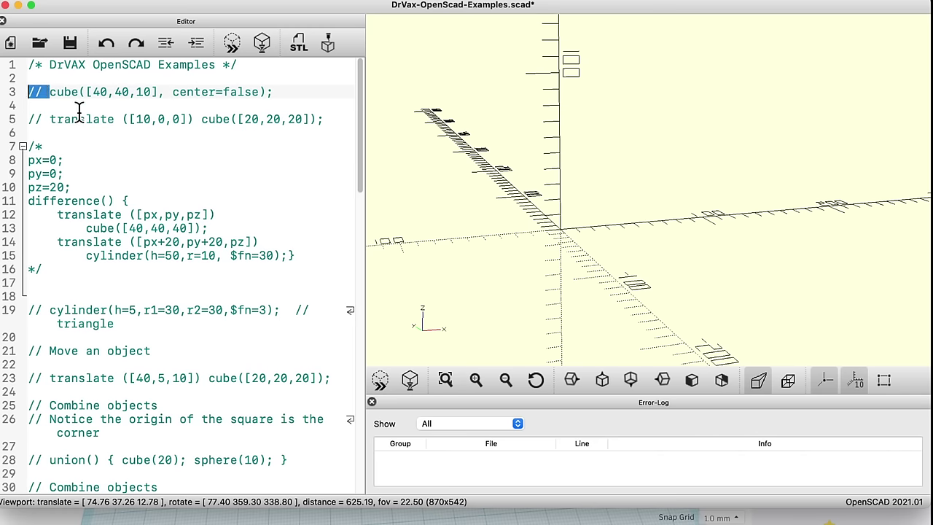
pyautogui.press('BackSpace')
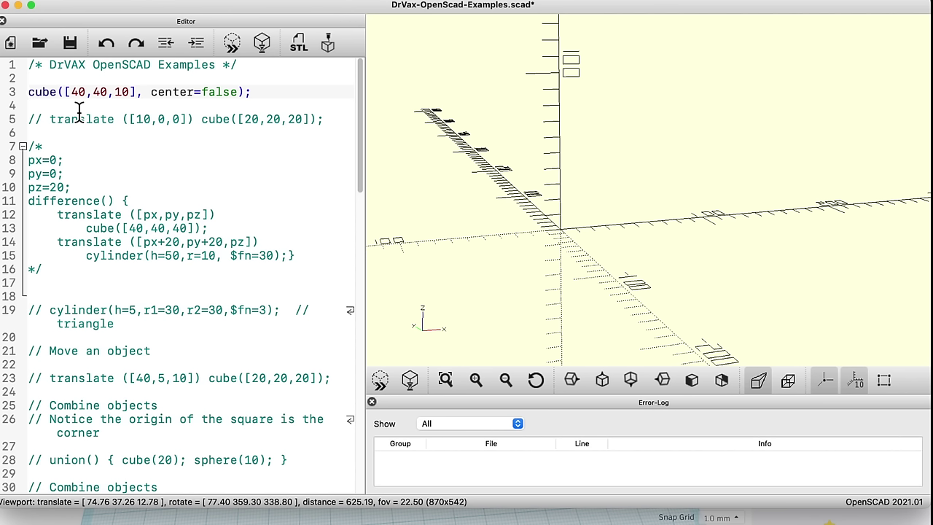
pyautogui.click(234, 46)
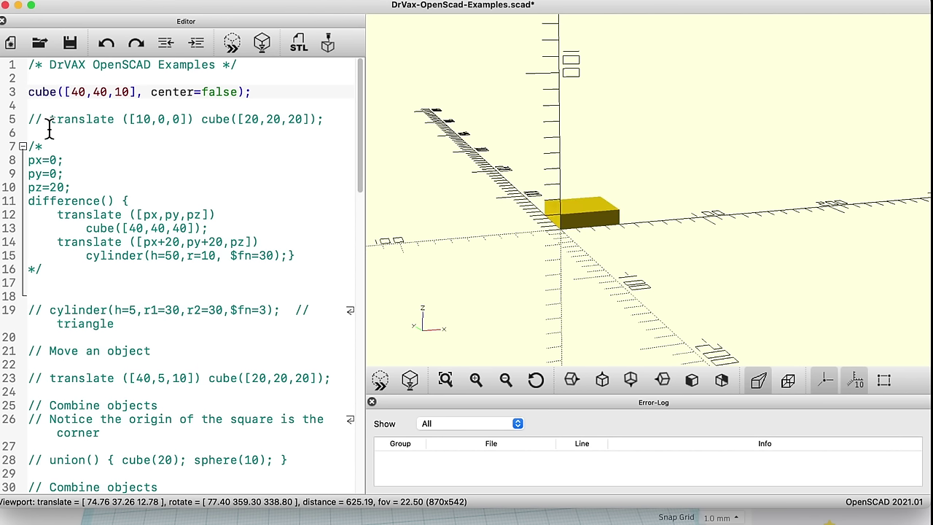
pyautogui.scroll(10, 500, 197)
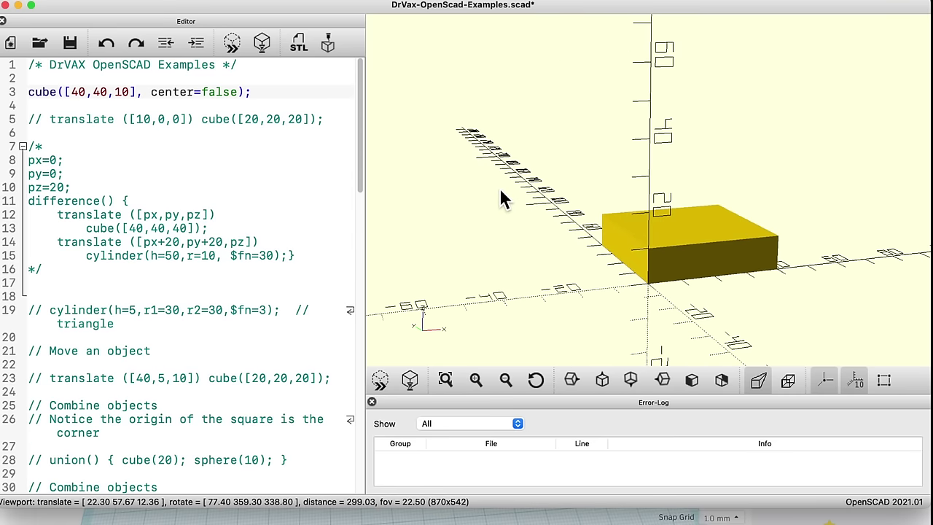
pyautogui.scroll(-2, 500, 198)
pyautogui.moveTo(605, 248); pyautogui.dragTo(510, 211)
# Step: Change the cube's height from 10 to 40, preview it, and orbit around it
pyautogui.click(119, 91)
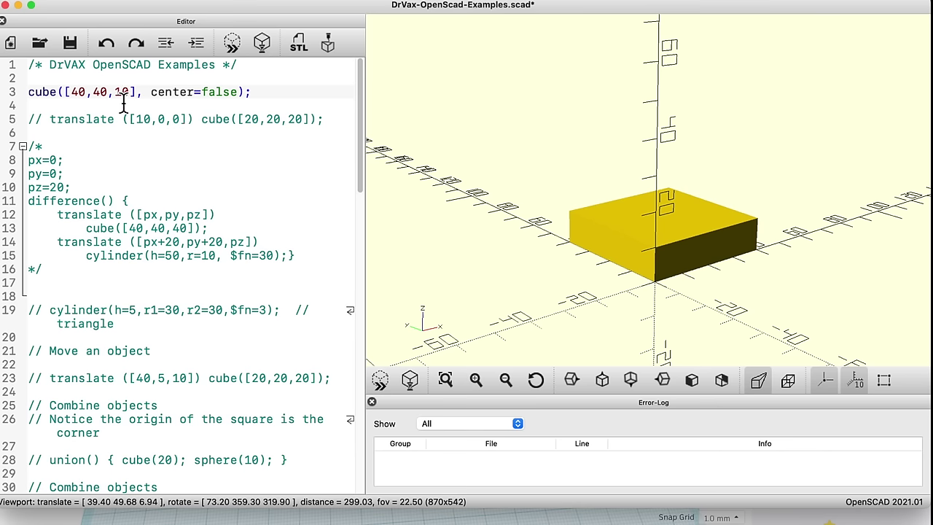
pyautogui.press('BackSpace')
pyautogui.write('4')
pyautogui.click(231, 44)
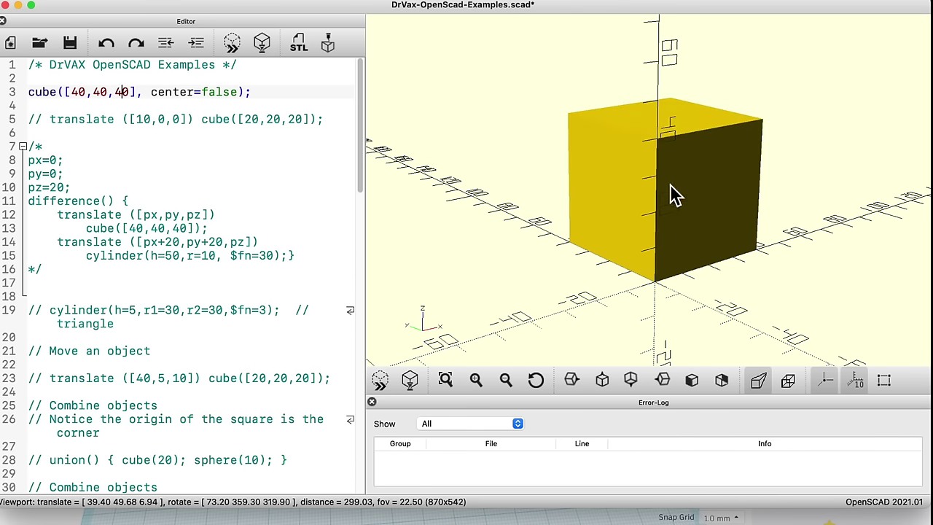
pyautogui.moveTo(744, 208)
pyautogui.mouseDown(button='right')
pyautogui.moveTo(725, 215)
pyautogui.moveTo(739, 202)
pyautogui.mouseUp(button='right')
pyautogui.moveTo(740, 202)
pyautogui.mouseDown()
pyautogui.moveTo(669, 209)
pyautogui.moveTo(751, 204)
pyautogui.moveTo(738, 208)
pyautogui.mouseUp()
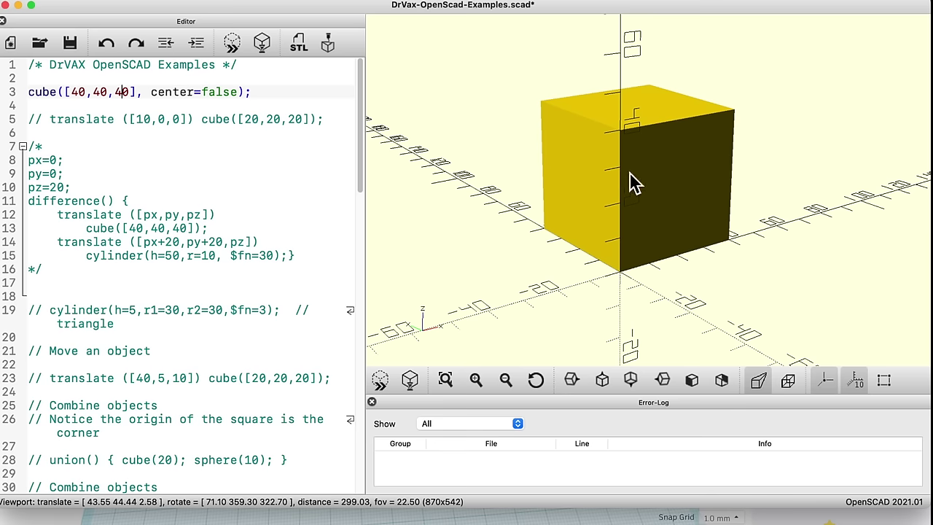
pyautogui.moveTo(634, 182)
pyautogui.mouseDown()
pyautogui.moveTo(616, 182)
pyautogui.moveTo(627, 175)
pyautogui.mouseUp()
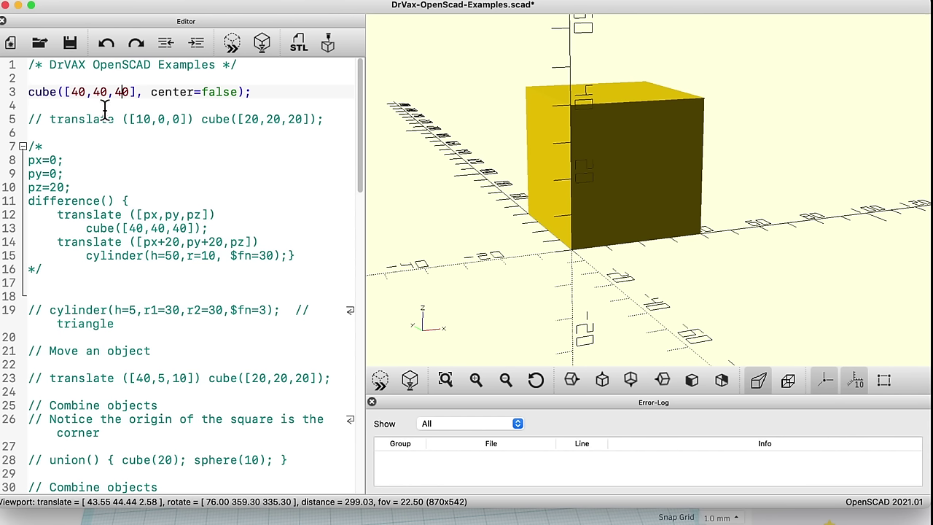
pyautogui.click(53, 125)
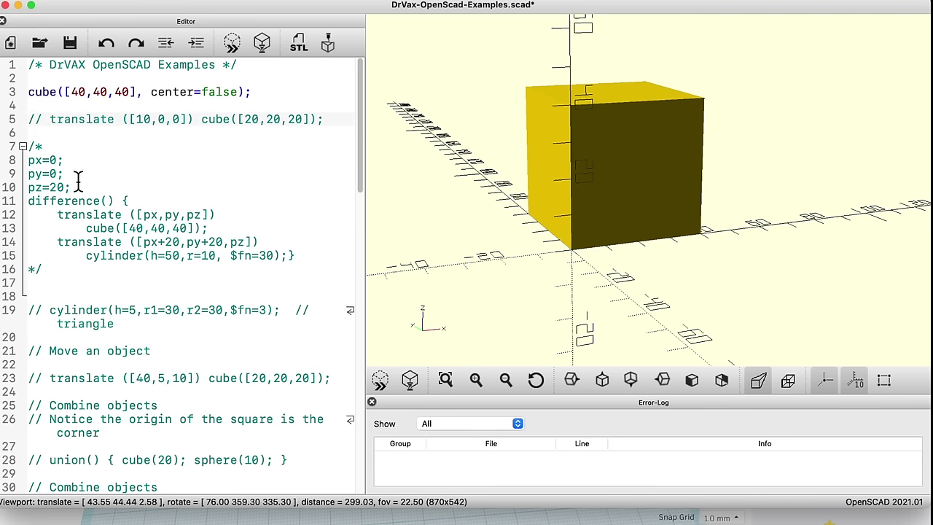
# Step: Uncomment the translate line 5, comment out line 3 with //, and preview
pyautogui.press('BackSpace')
pyautogui.press('BackSpace')
pyautogui.press('BackSpace')
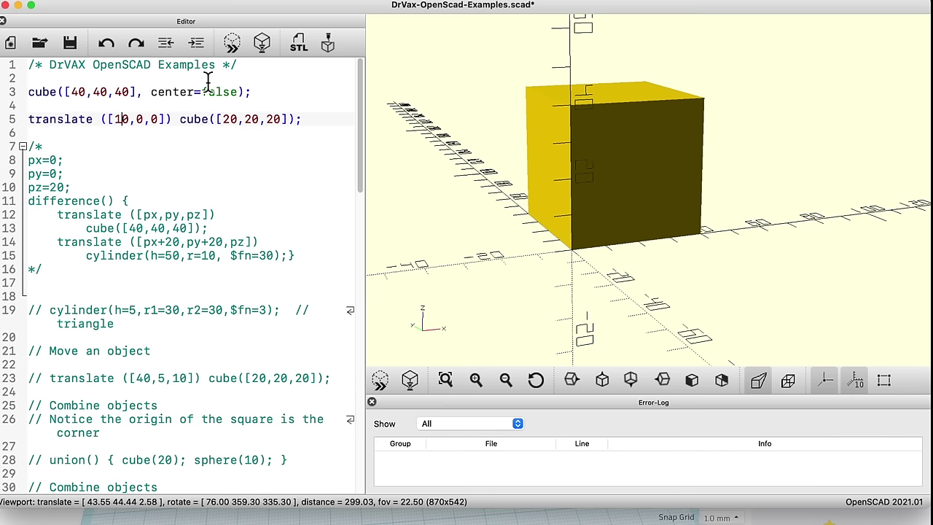
pyautogui.click(31, 92)
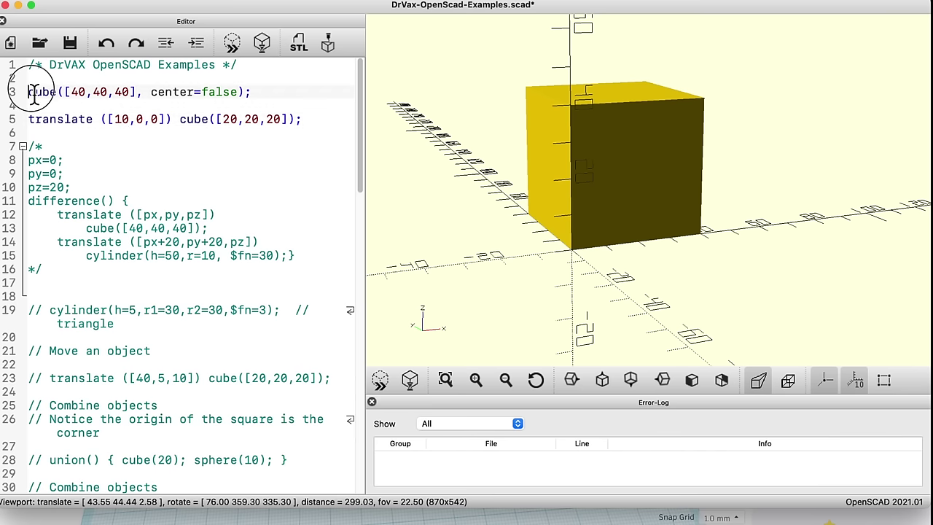
pyautogui.write('//')
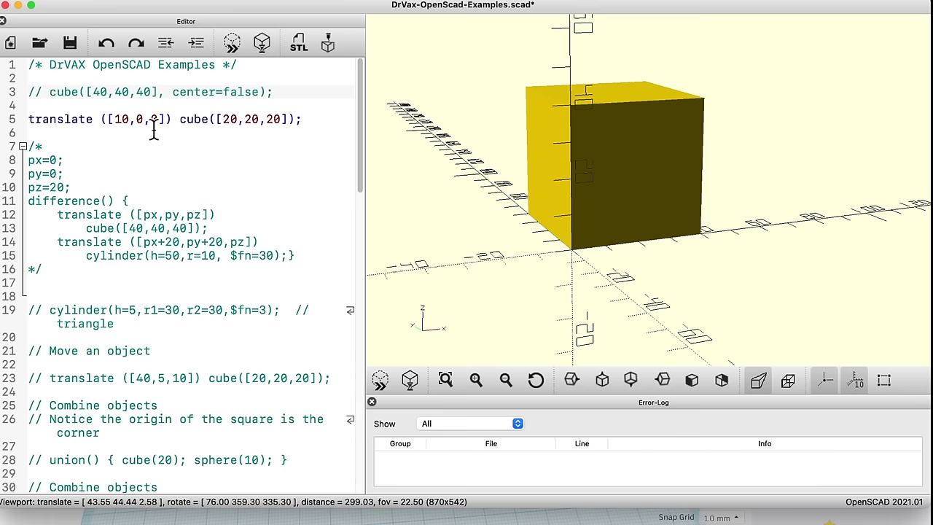
pyautogui.click(231, 43)
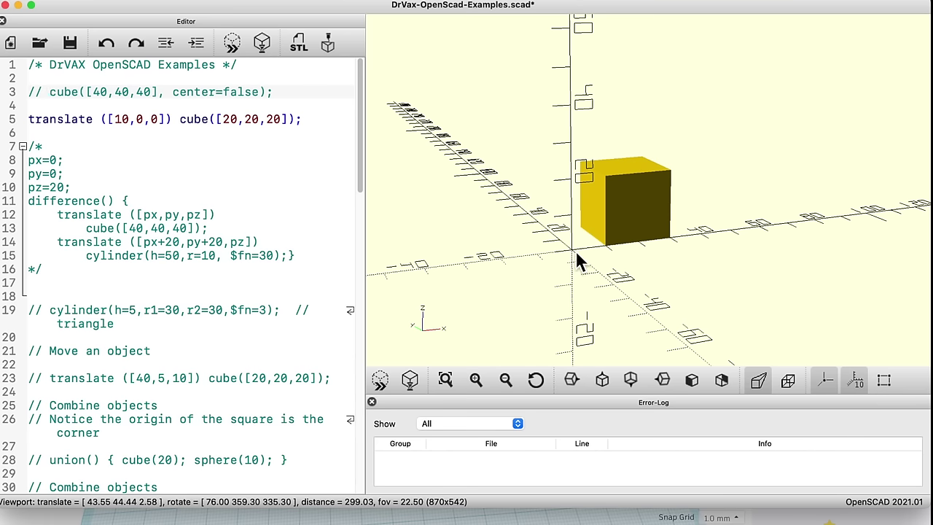
# Step: Make line 5's cube 40 by 40 by 40 and preview it
pyautogui.doubleClick(230, 118)
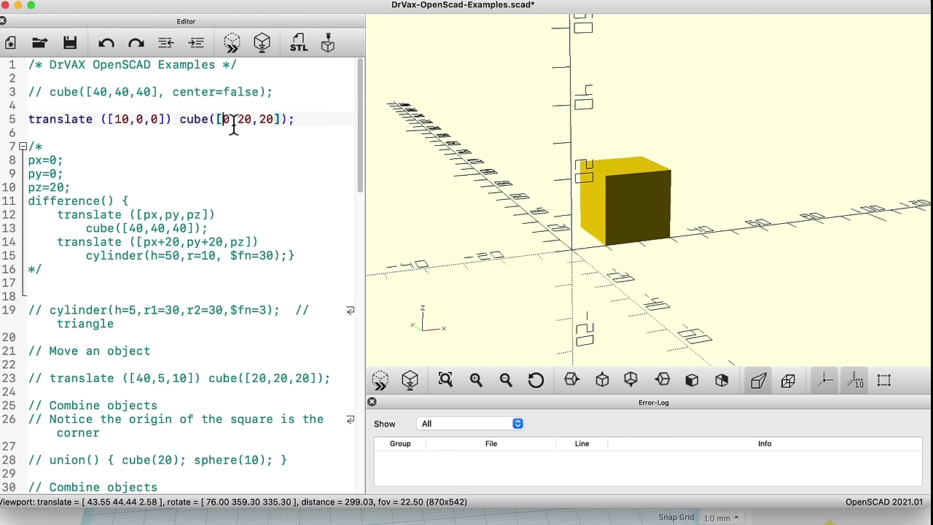
pyautogui.write('40')
pyautogui.click(253, 119)
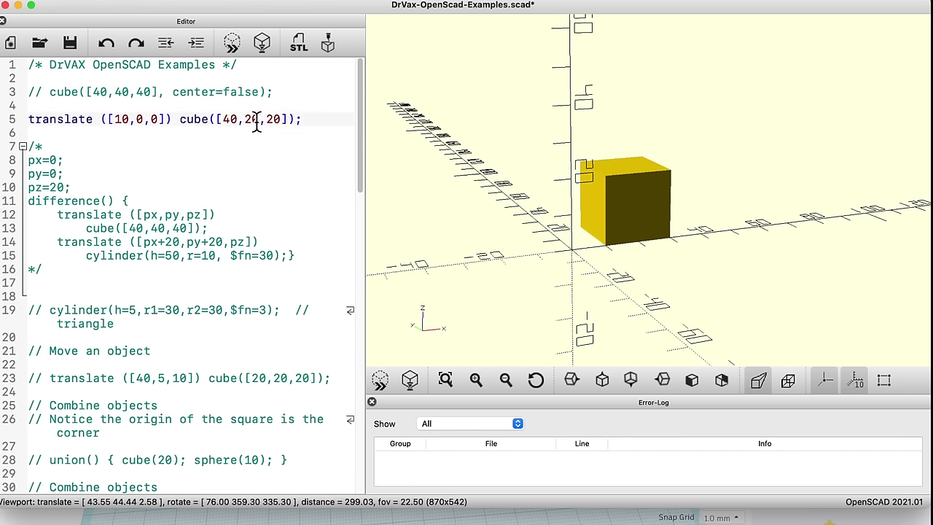
pyautogui.click(275, 120)
pyautogui.click(232, 43)
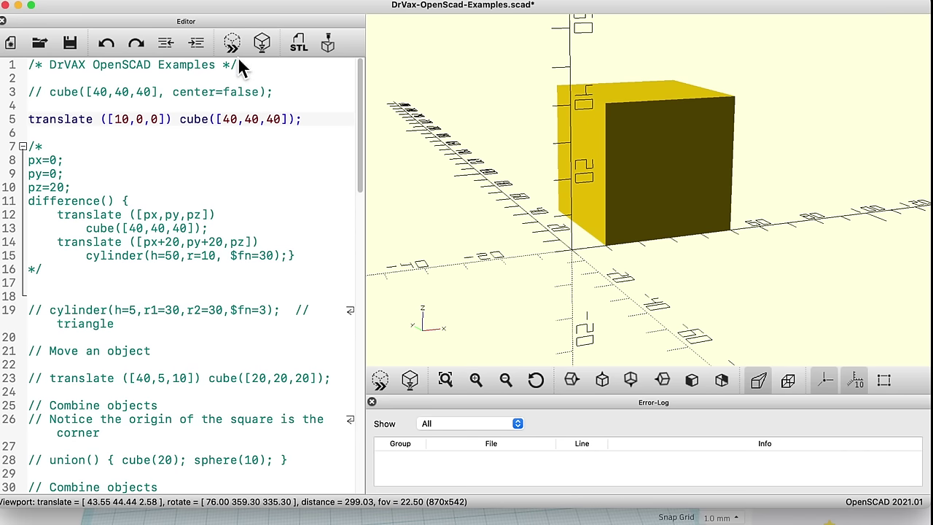
# Step: Change the translate X offset from 10 to 20 and preview the shifted cube
pyautogui.click(122, 120)
pyautogui.press('BackSpace')
pyautogui.write('2')
pyautogui.click(236, 47)
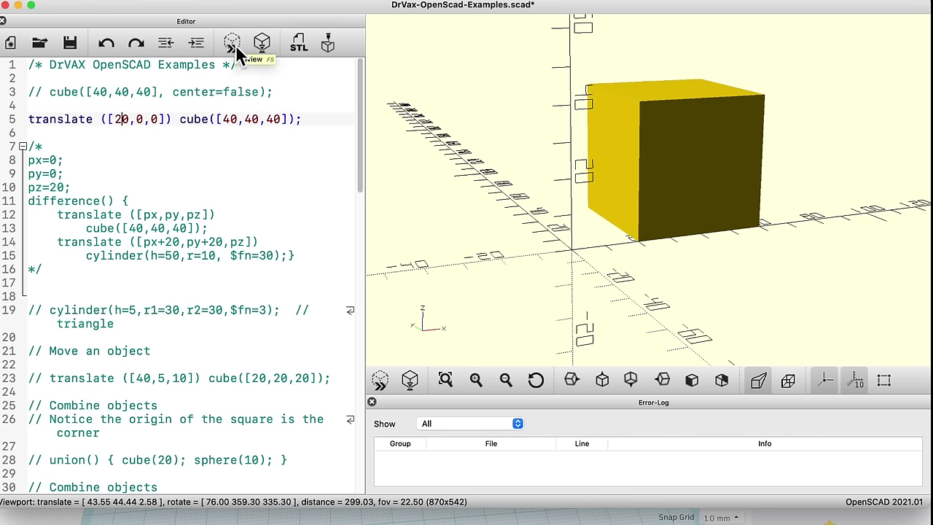
pyautogui.moveTo(300, 122); pyautogui.dragTo(26, 123)
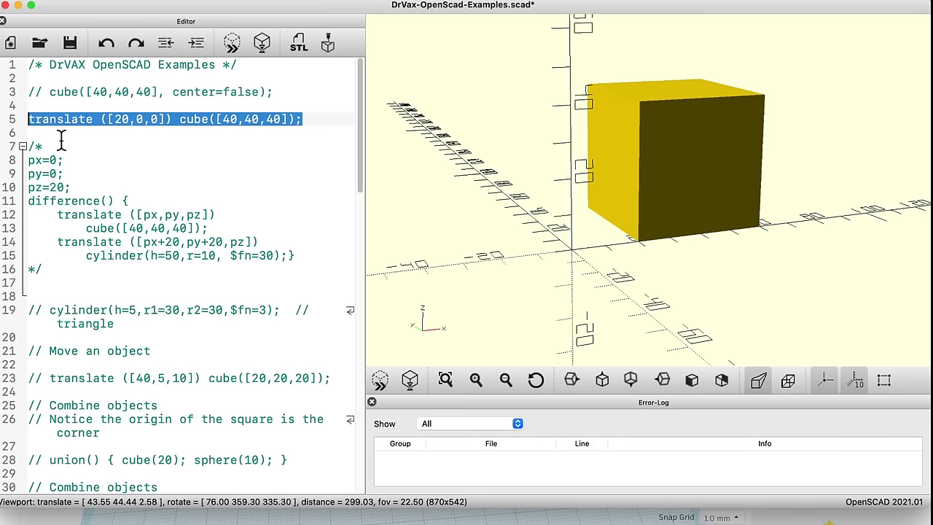
pyautogui.click(43, 135)
# Step: Comment out line 5's translated cube with //
pyautogui.click(32, 120)
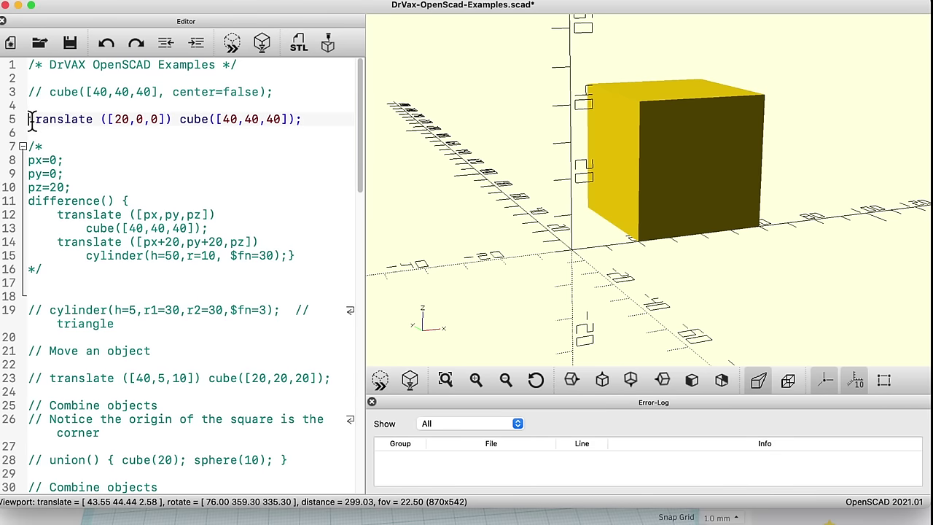
pyautogui.write('//')
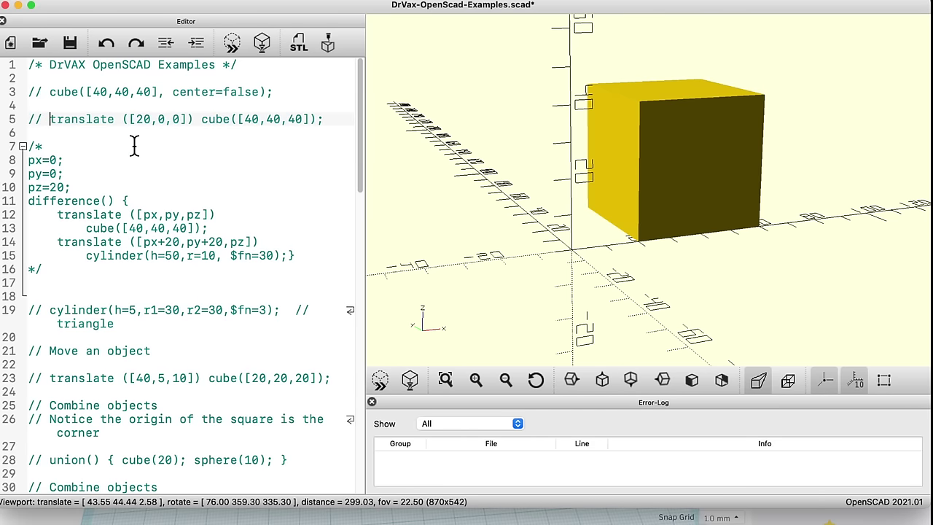
pyautogui.moveTo(137, 120); pyautogui.dragTo(151, 120)
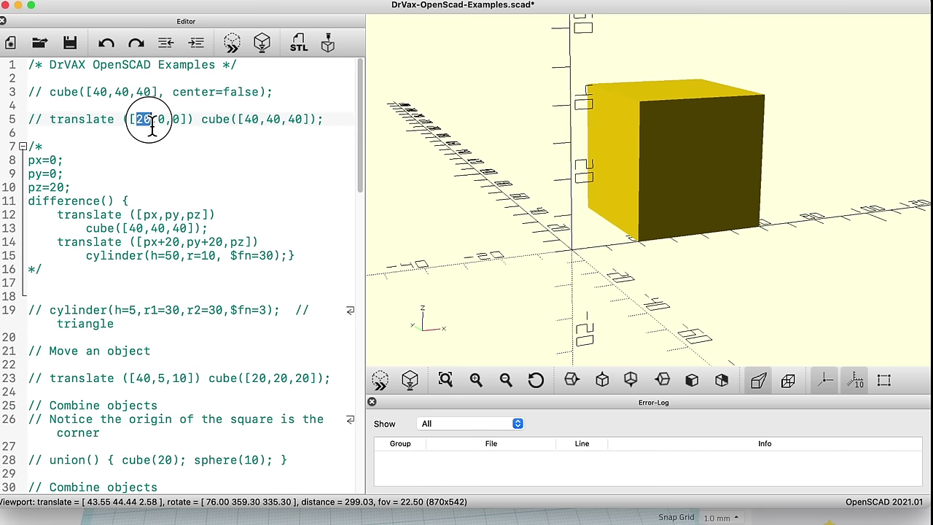
pyautogui.doubleClick(161, 121)
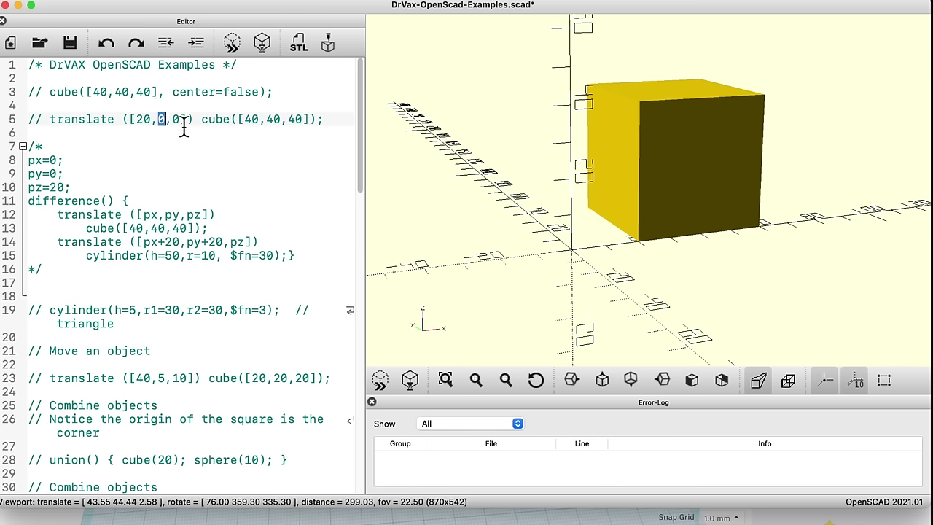
pyautogui.click(175, 119)
pyautogui.click(178, 153)
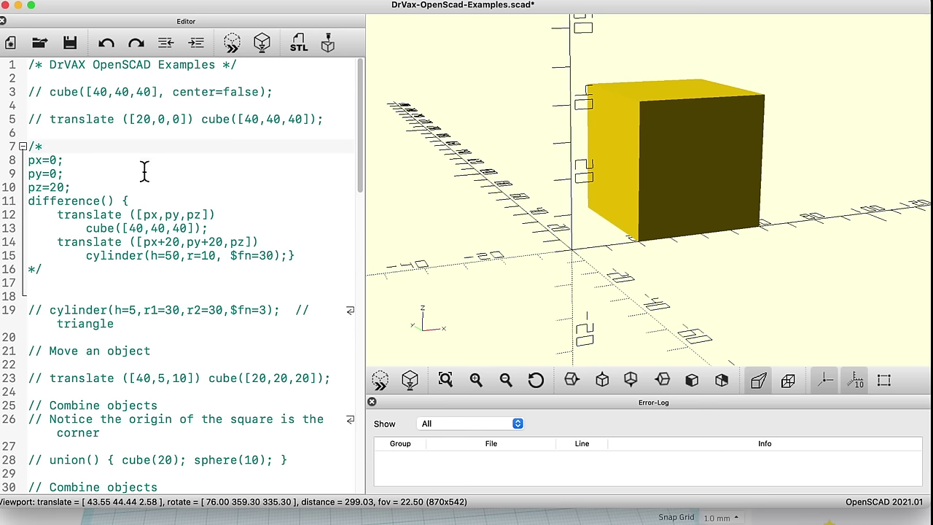
# Step: Remove the /* opener on line 7 and the */ closer on line 16
pyautogui.moveTo(28, 159); pyautogui.dragTo(72, 187)
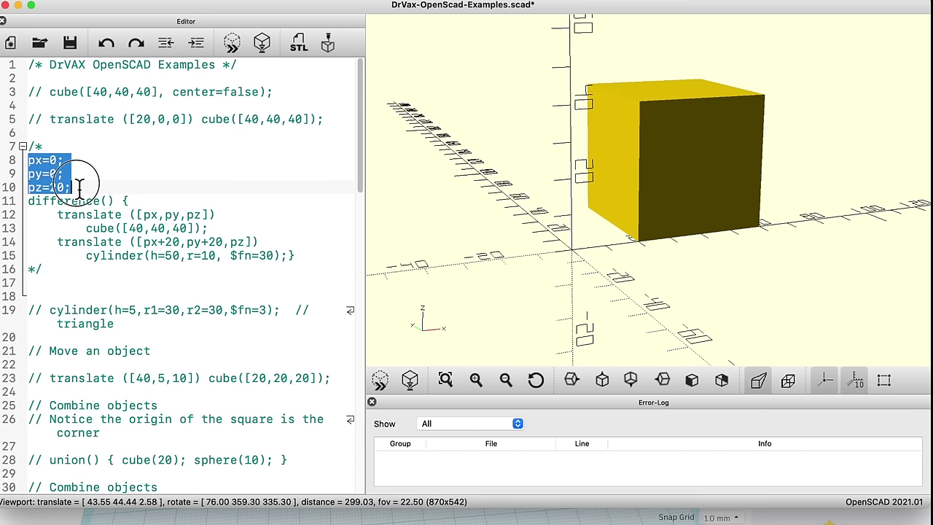
pyautogui.click(107, 166)
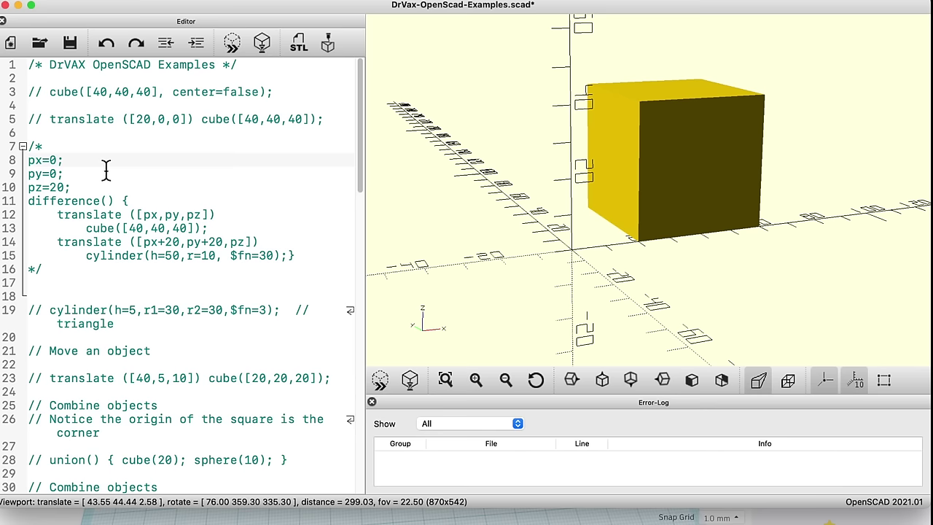
pyautogui.moveTo(41, 146); pyautogui.dragTo(27, 146)
pyautogui.press('BackSpace')
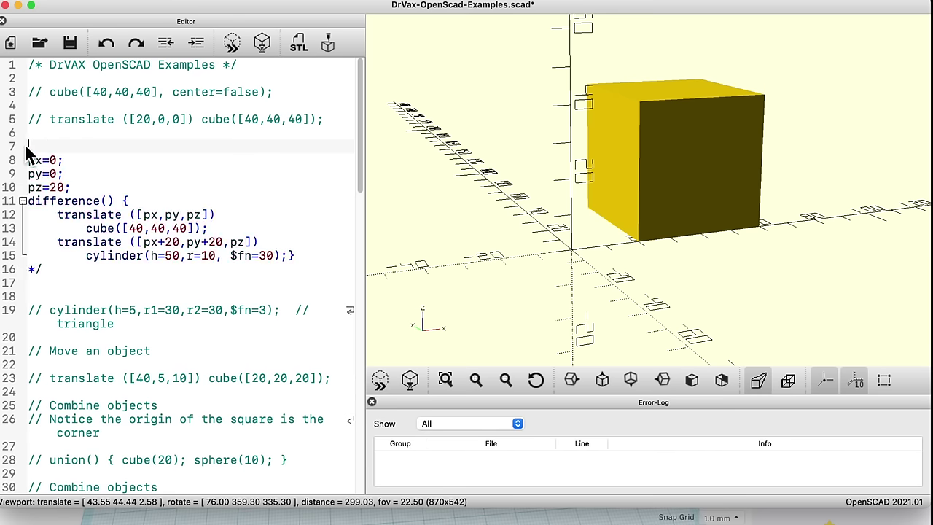
pyautogui.moveTo(43, 270); pyautogui.dragTo(22, 279)
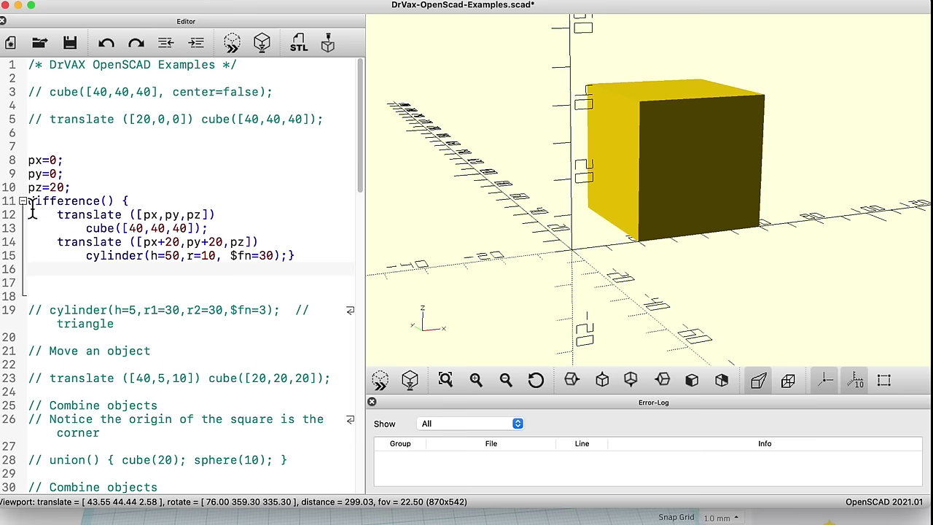
# Step: Point out the difference(), cube and cylinder lines and preview the cube with its hole
pyautogui.moveTo(29, 201); pyautogui.dragTo(187, 190)
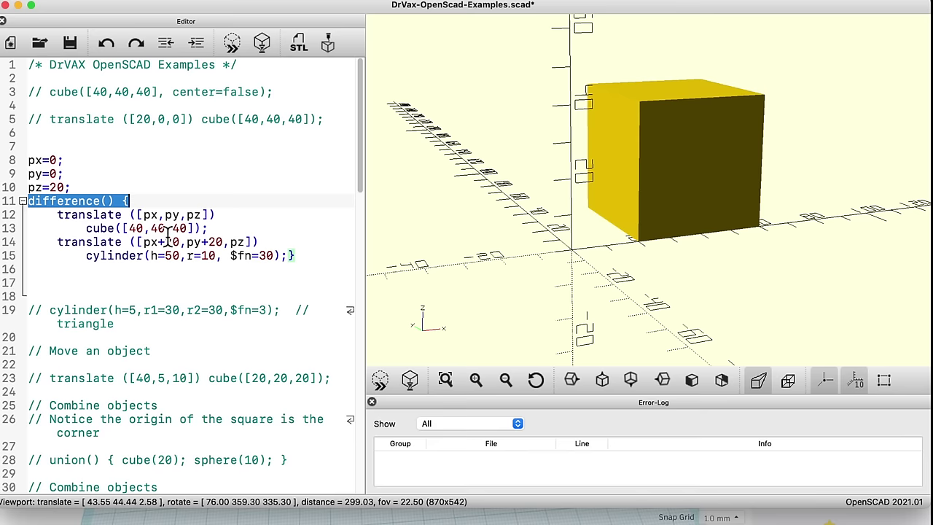
pyautogui.moveTo(211, 230); pyautogui.dragTo(82, 232)
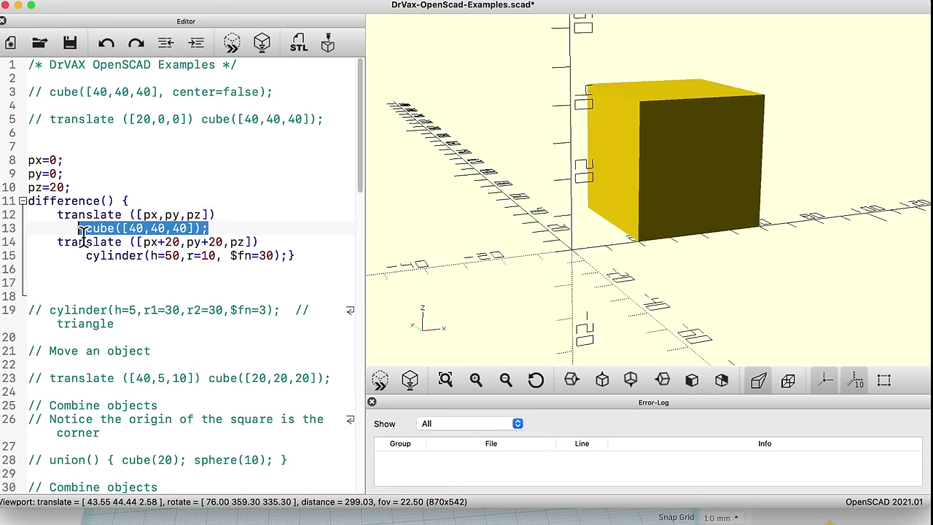
pyautogui.moveTo(298, 259); pyautogui.dragTo(83, 263)
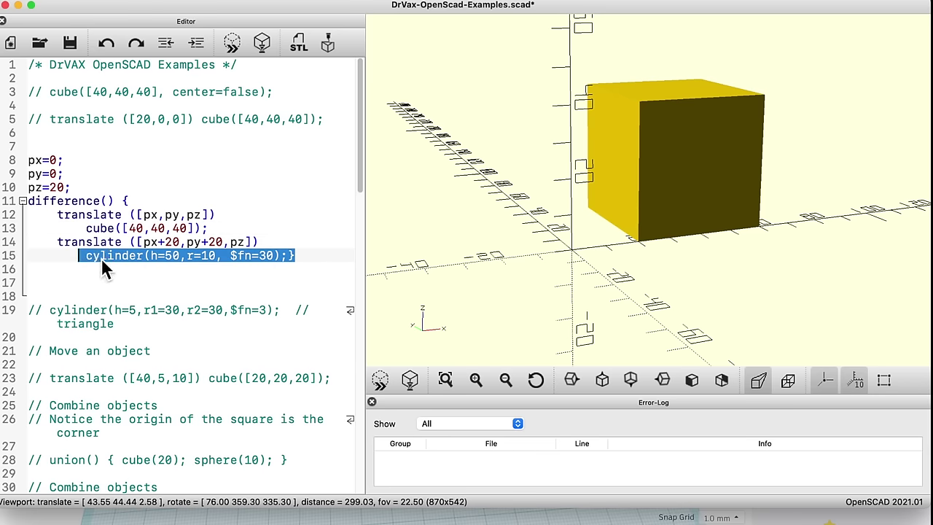
pyautogui.click(150, 283)
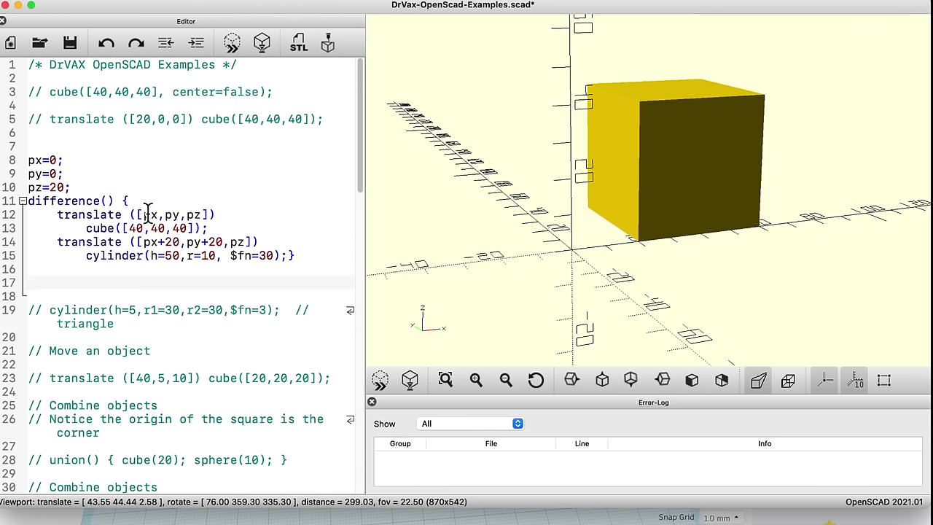
pyautogui.moveTo(76, 191); pyautogui.dragTo(108, 185)
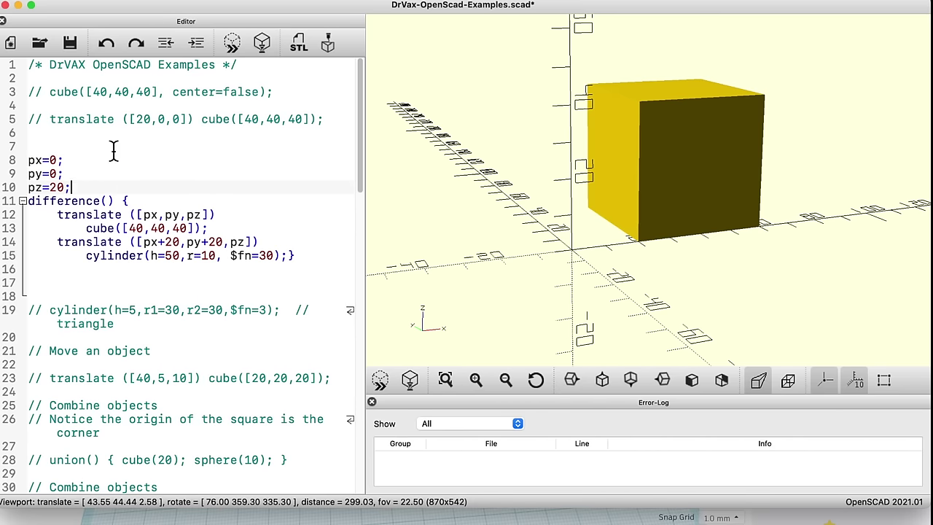
pyautogui.click(233, 46)
# Step: Orbit to look down into the hole, render the holed cube, and set px to 15
pyautogui.moveTo(495, 174); pyautogui.dragTo(510, 209)
pyautogui.click(264, 43)
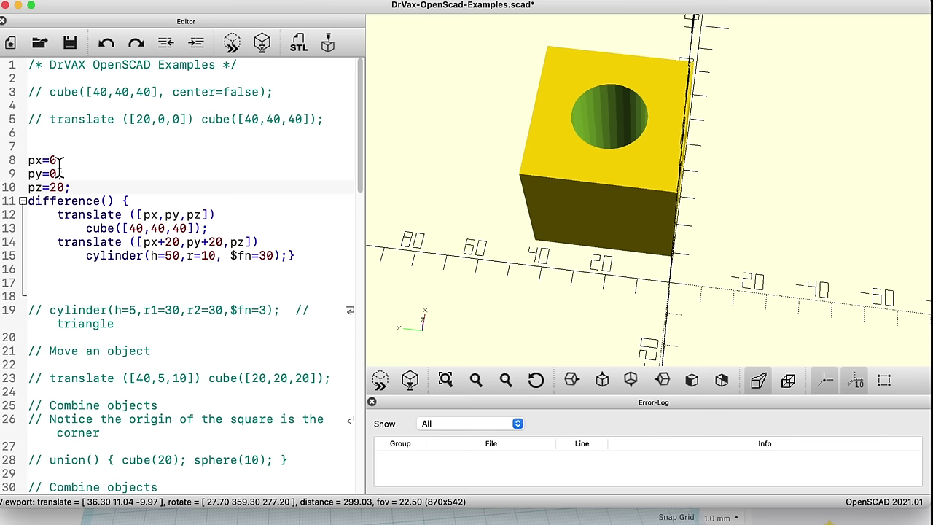
pyautogui.click(62, 160)
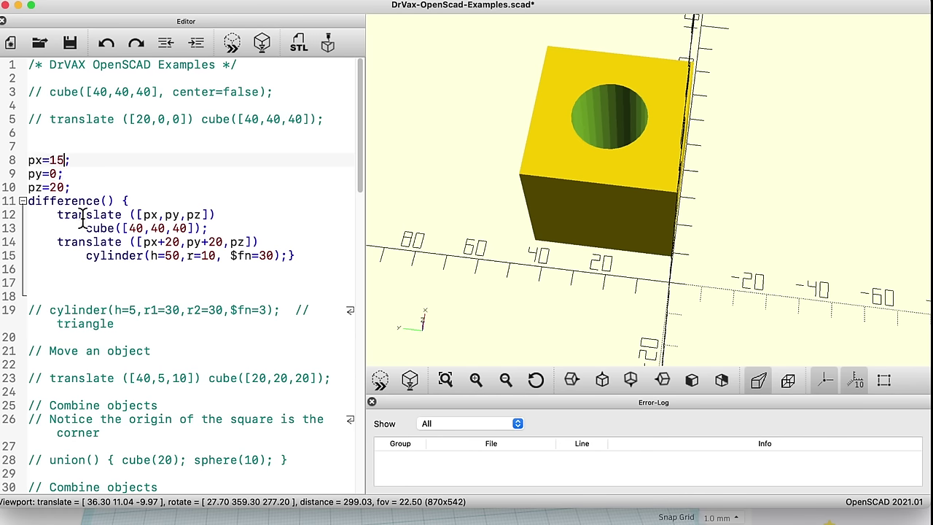
# Step: Set pz to 0 and preview the holed cube lowered onto the ground plane
pyautogui.click(58, 188)
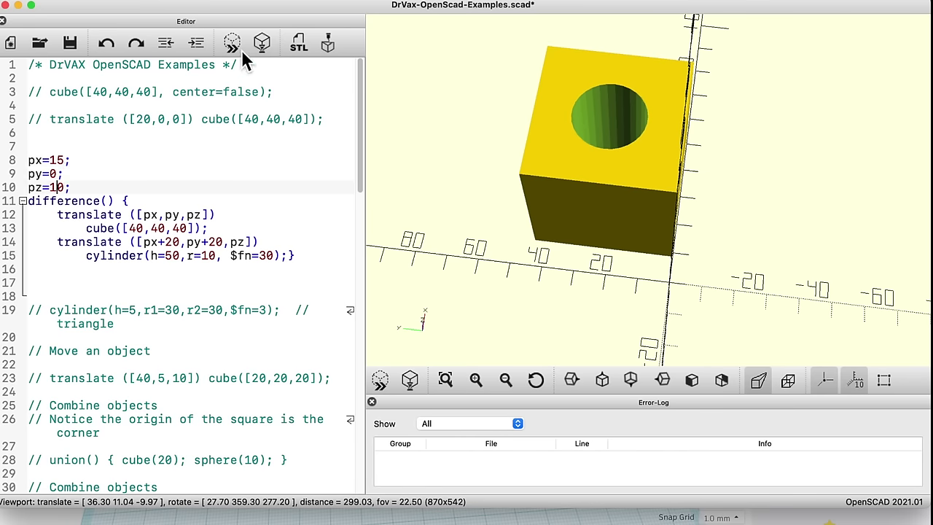
pyautogui.click(263, 44)
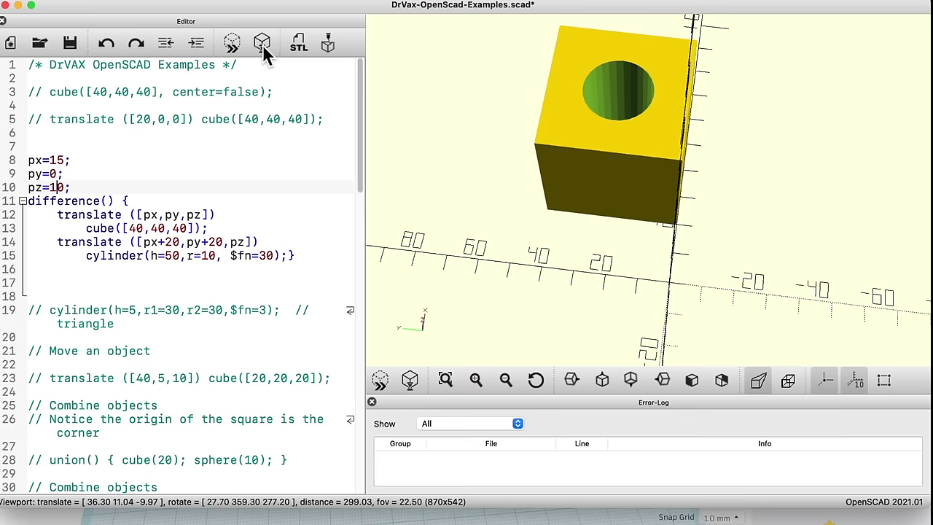
pyautogui.moveTo(686, 156); pyautogui.dragTo(740, 153)
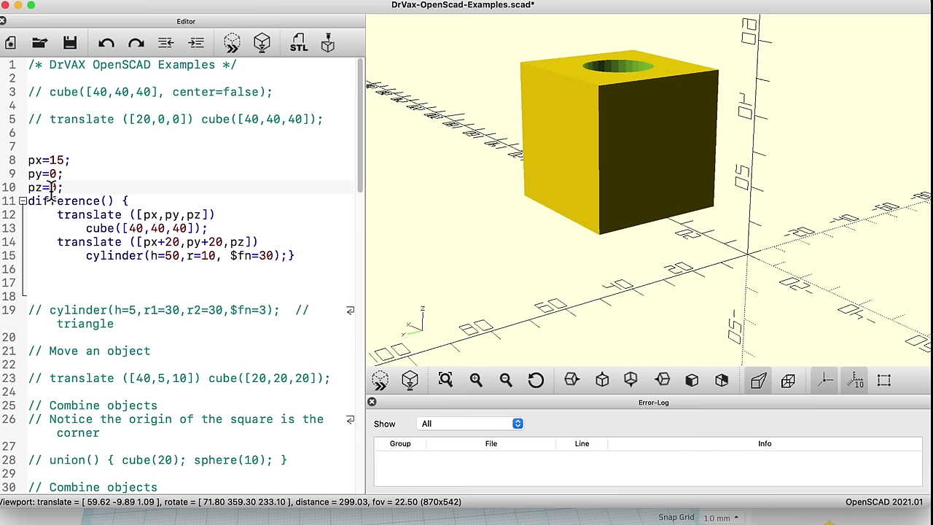
pyautogui.click(263, 44)
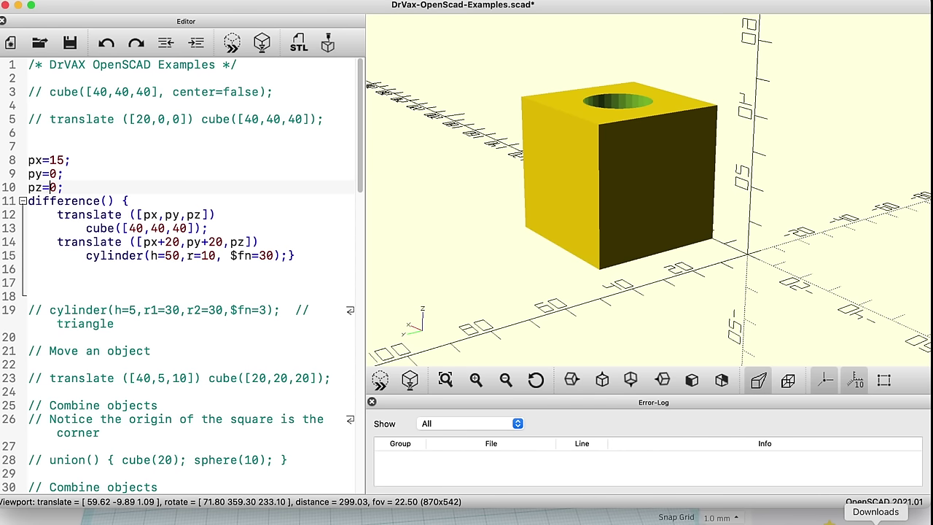
# Step: In FreeCAD, create a new body and start a sketch on its XY_Plane
pyautogui.click(842, 519)
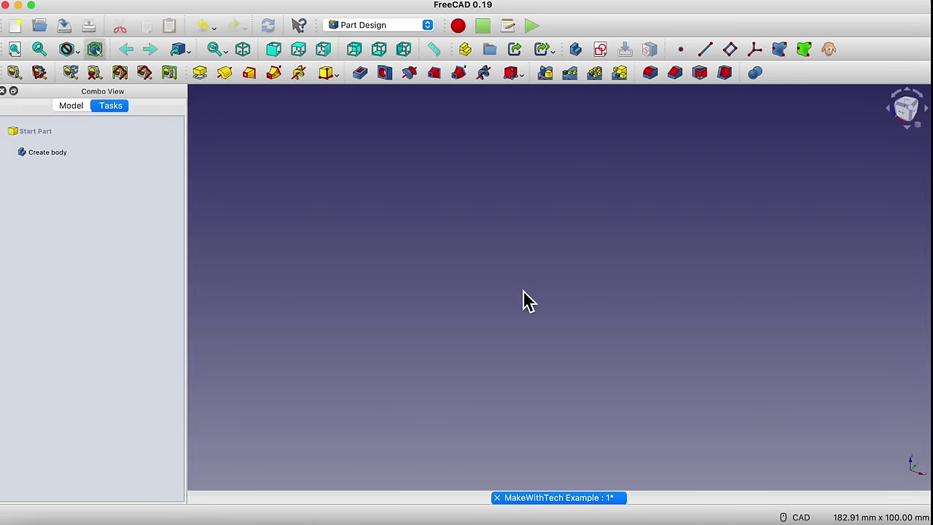
pyautogui.click(55, 160)
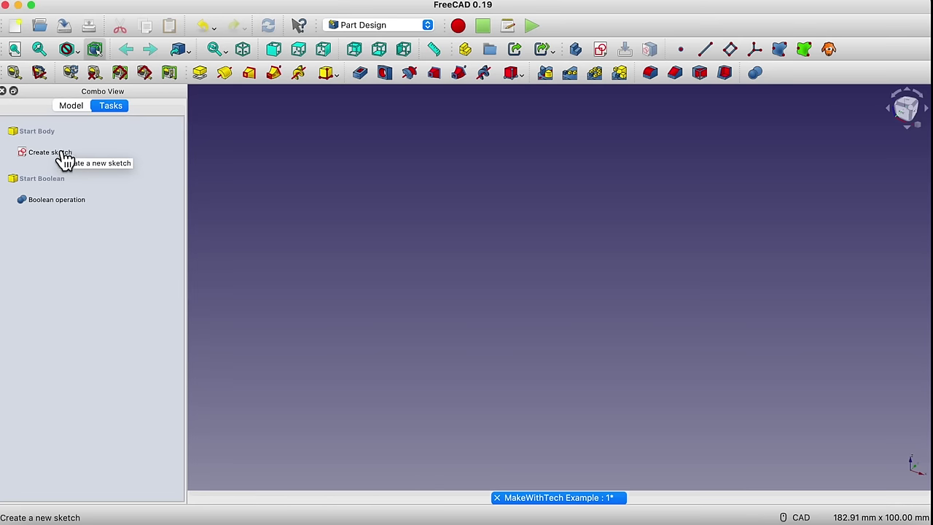
pyautogui.click(64, 155)
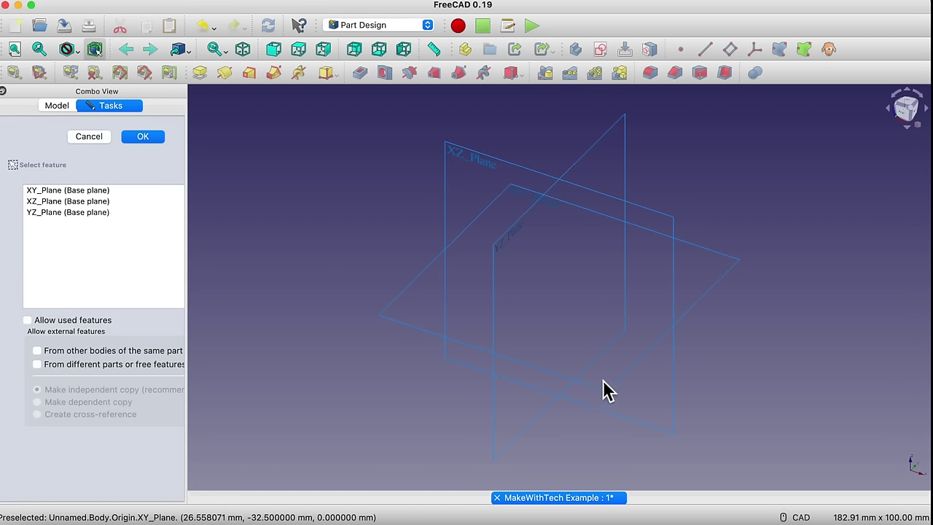
pyautogui.click(107, 191)
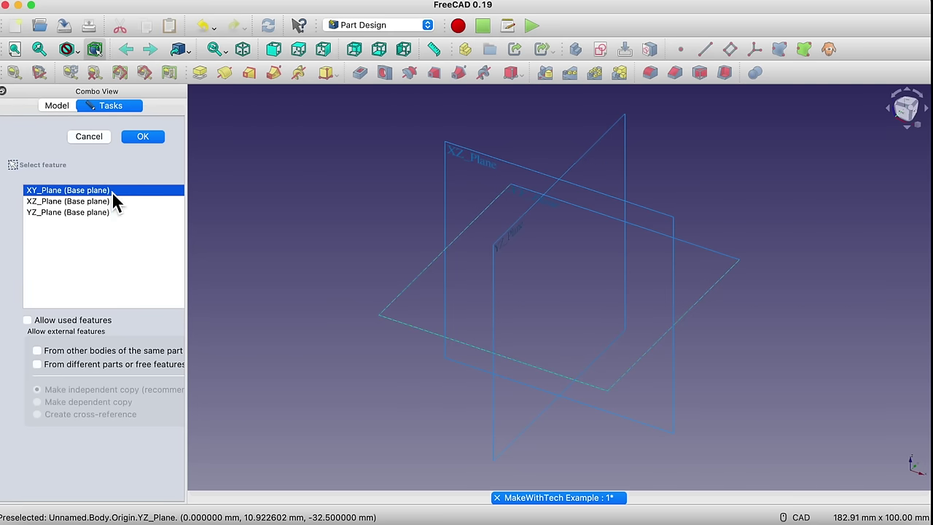
pyautogui.click(142, 138)
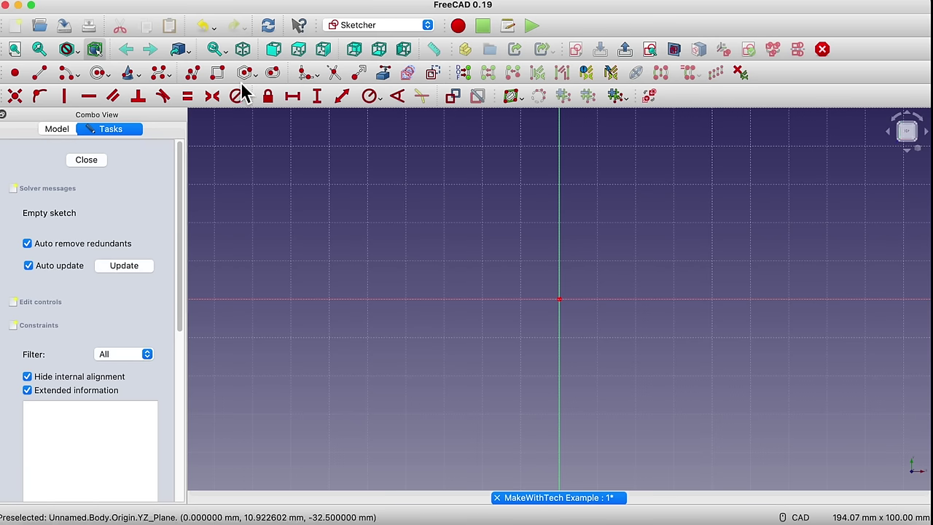
# Step: Draw a rectangle spanning the sketch origin, from upper-left to lower-right
pyautogui.click(216, 73)
pyautogui.click(470, 221)
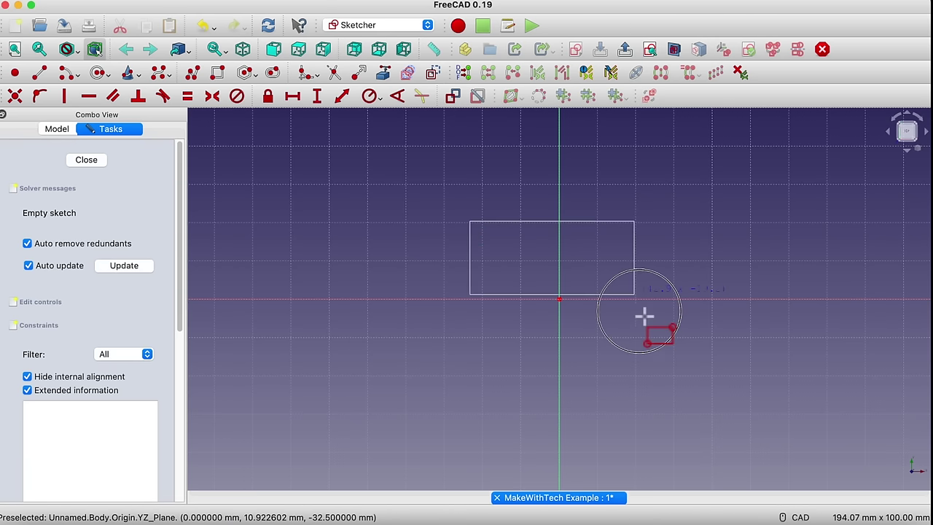
pyautogui.rightClick(685, 383)
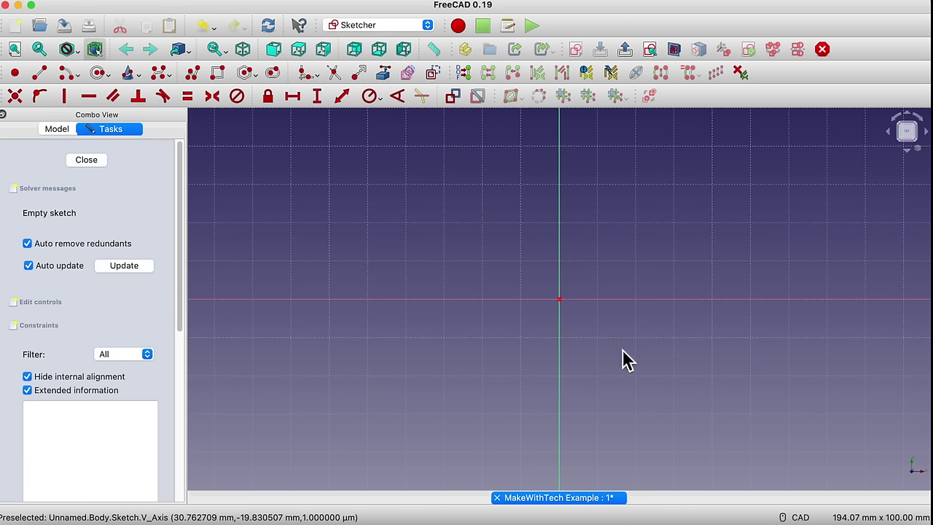
pyautogui.click(219, 74)
pyautogui.click(461, 200)
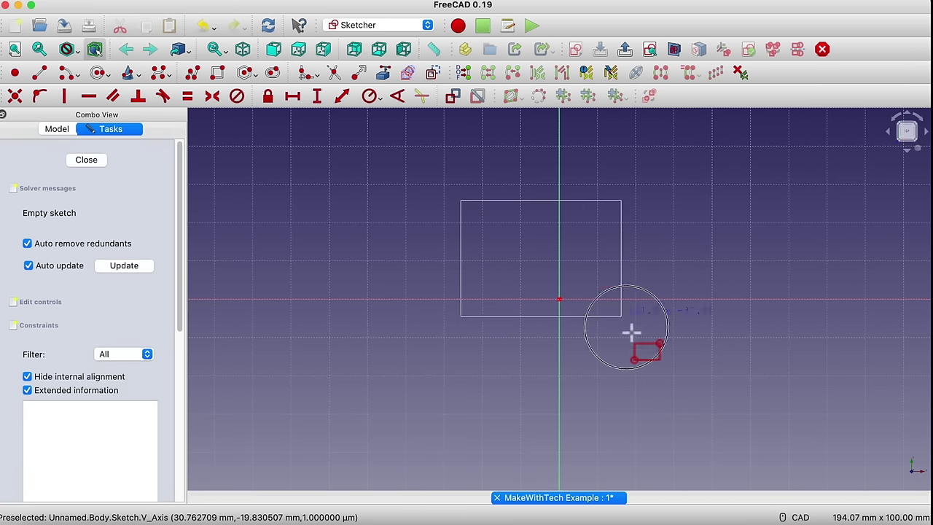
pyautogui.click(671, 361)
pyautogui.rightClick(756, 378)
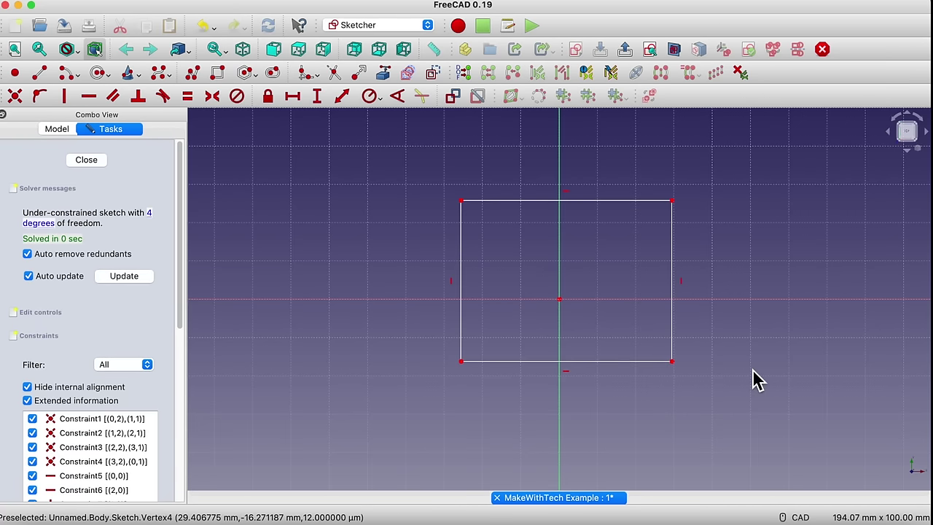
# Step: Make the rectangle symmetric about the origin using its opposite corners
pyautogui.click(673, 203)
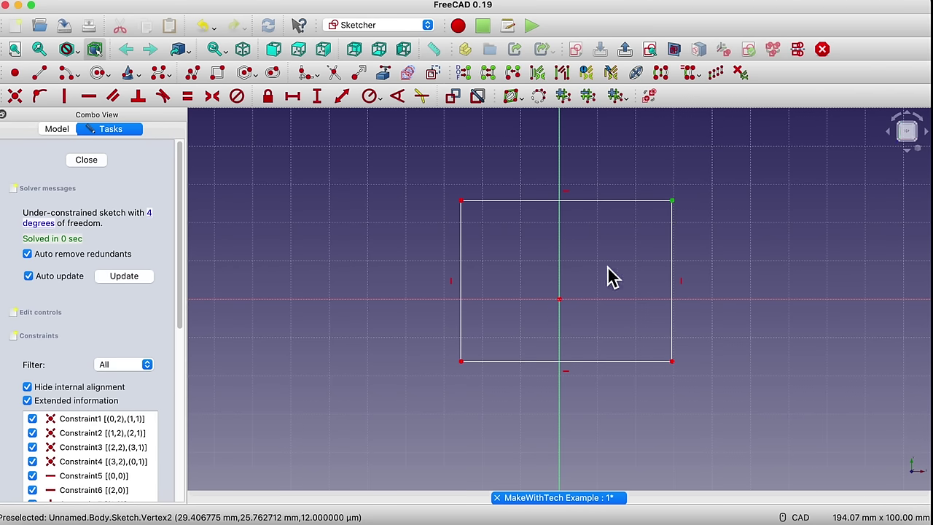
pyautogui.click(462, 362)
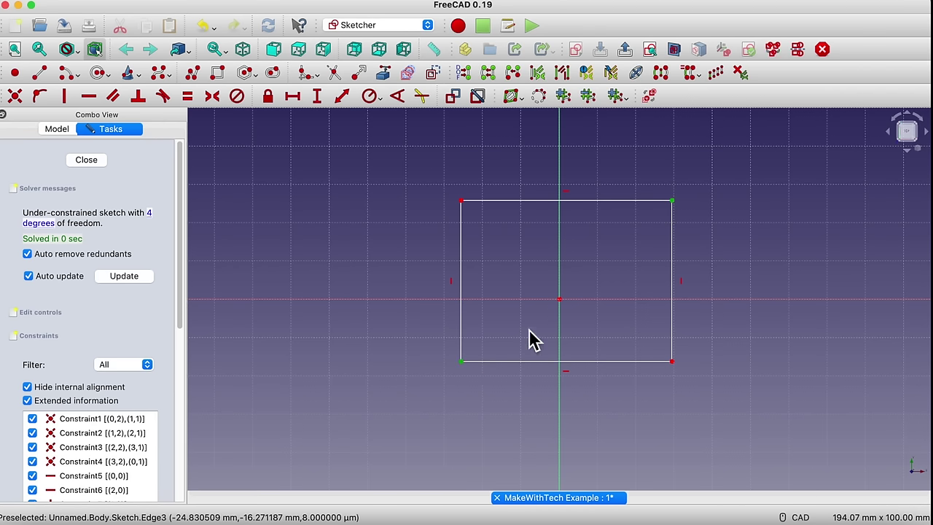
pyautogui.click(560, 300)
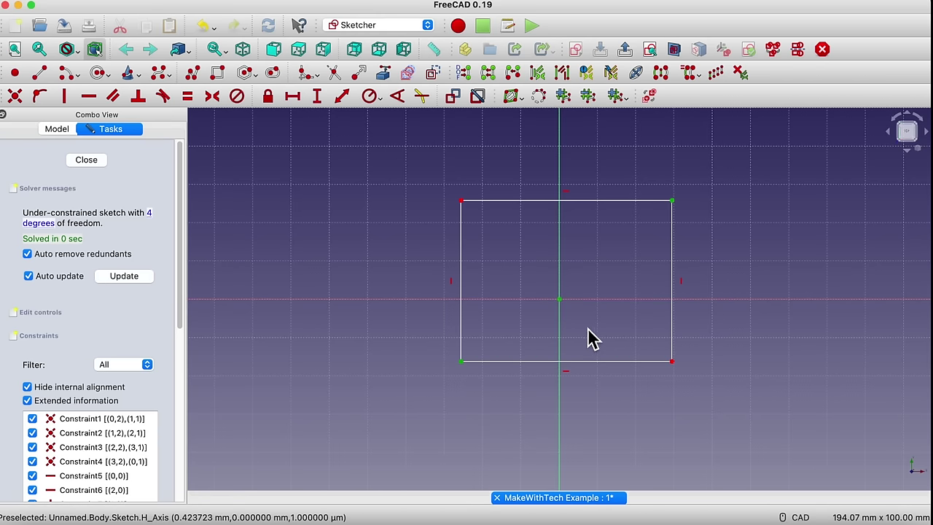
pyautogui.click(211, 96)
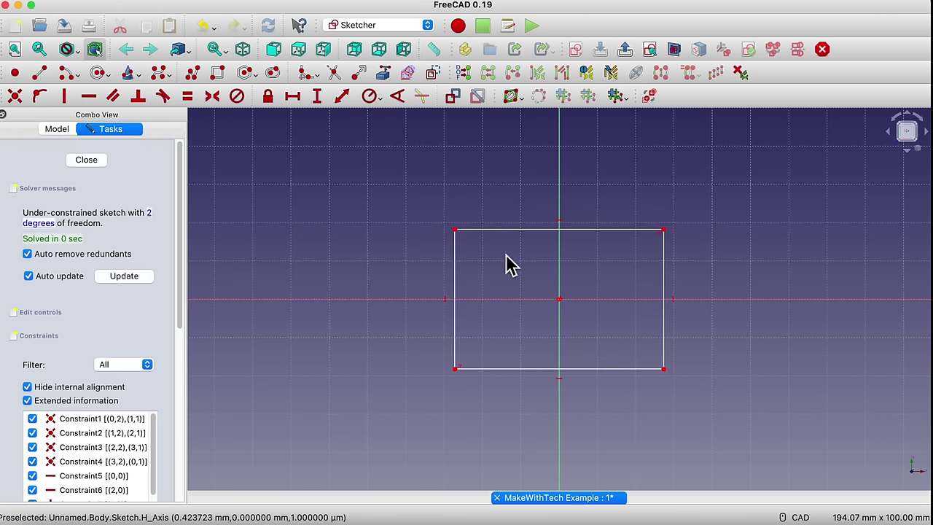
# Step: Constrain the top and left edges equal to form a square, then drag its corner to resize
pyautogui.click(522, 229)
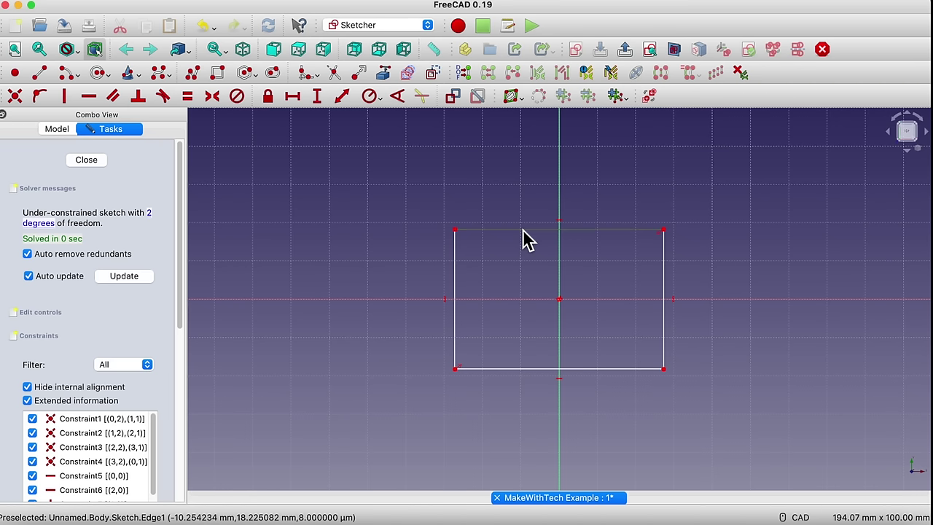
pyautogui.click(456, 266)
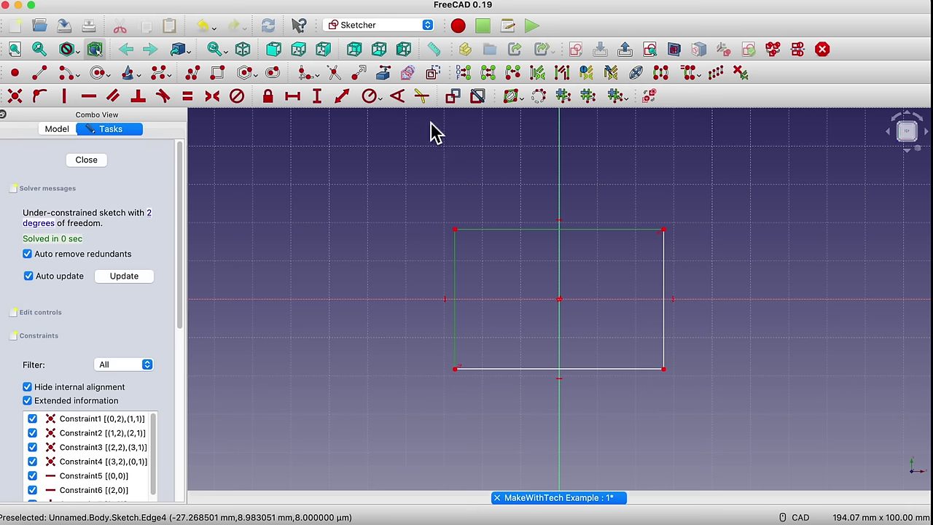
pyautogui.click(190, 101)
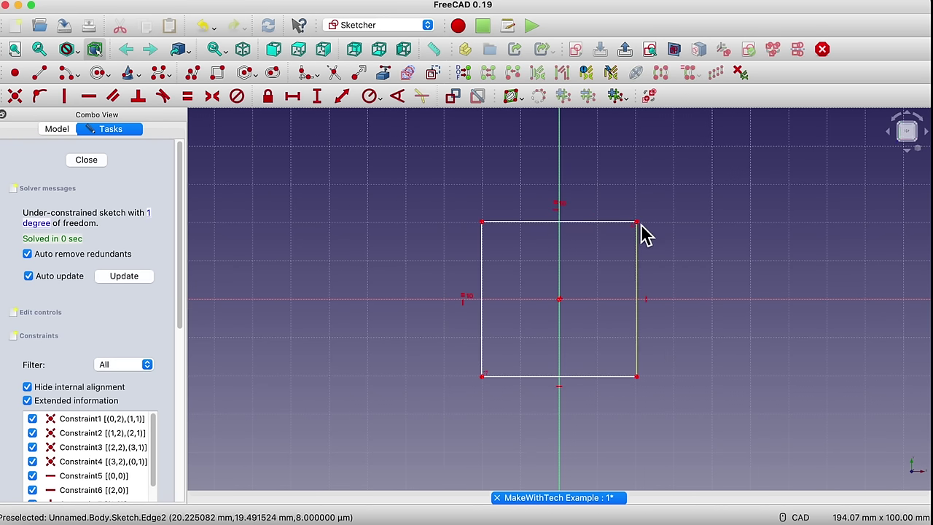
pyautogui.moveTo(645, 235); pyautogui.dragTo(660, 195)
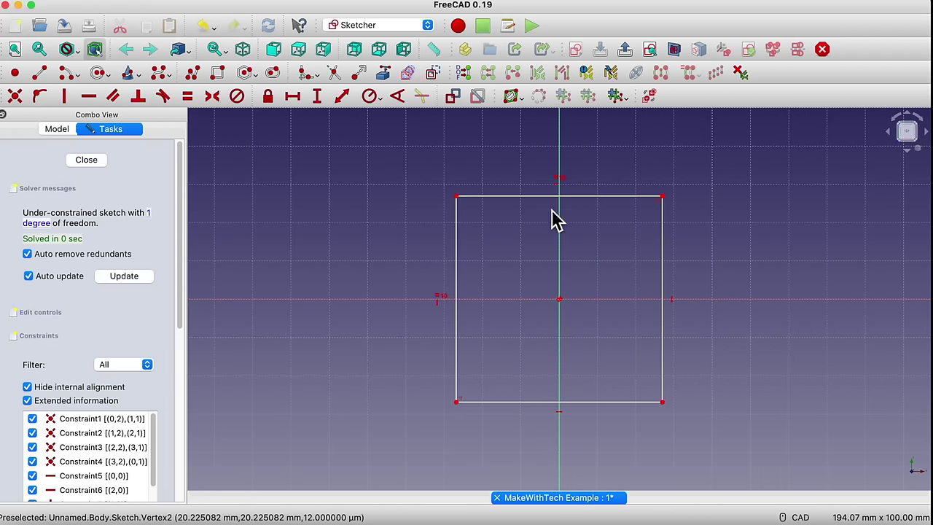
# Step: Give the square's left edge a 60 mm vertical distance constraint
pyautogui.click(463, 242)
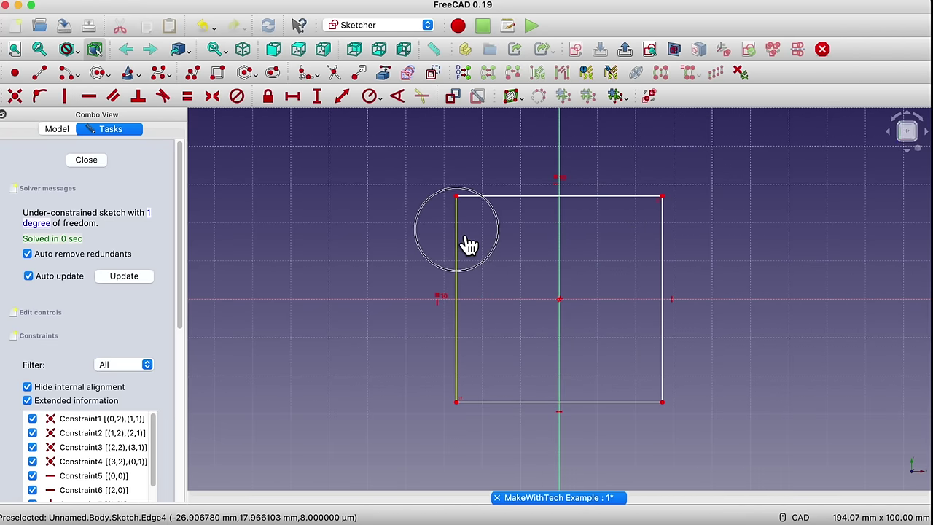
pyautogui.click(318, 97)
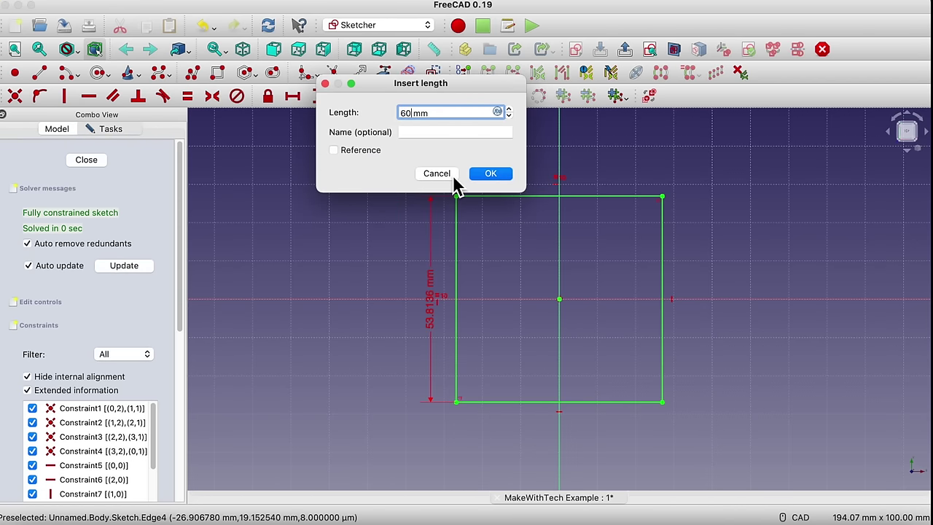
pyautogui.press('Return')
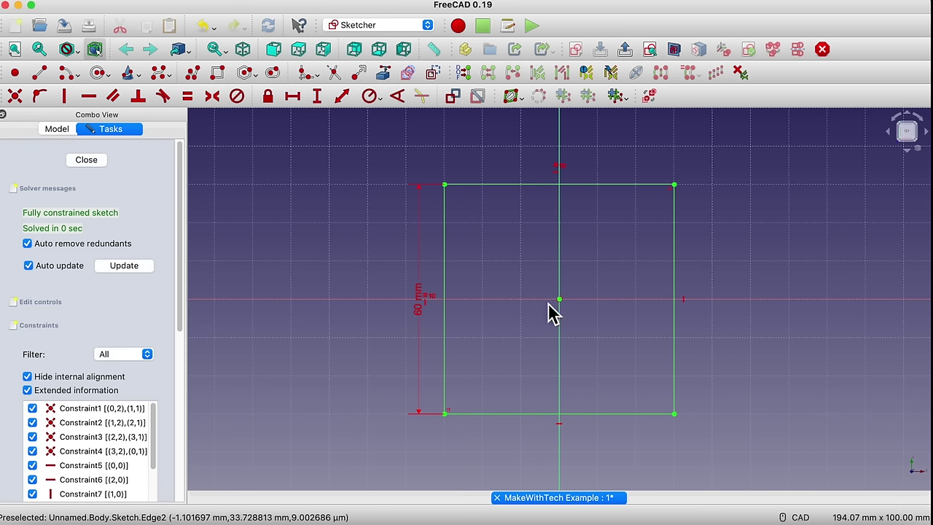
pyautogui.click(460, 195)
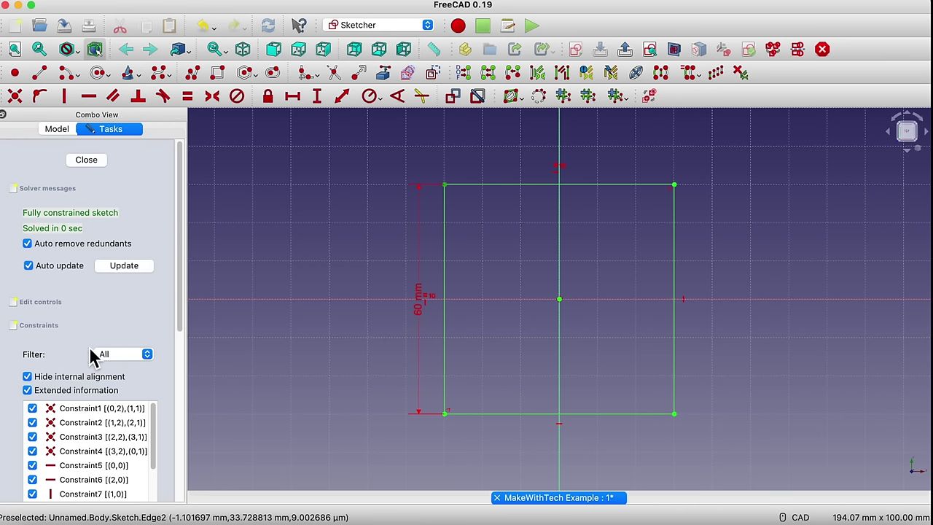
pyautogui.click(56, 130)
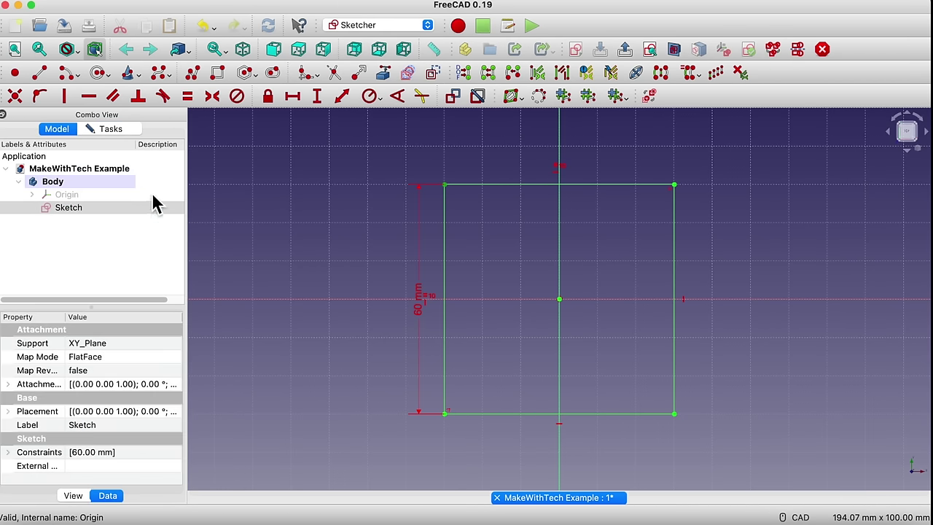
# Step: Close the sketch and pad the 60 mm square to a length of 40 mm
pyautogui.click(118, 129)
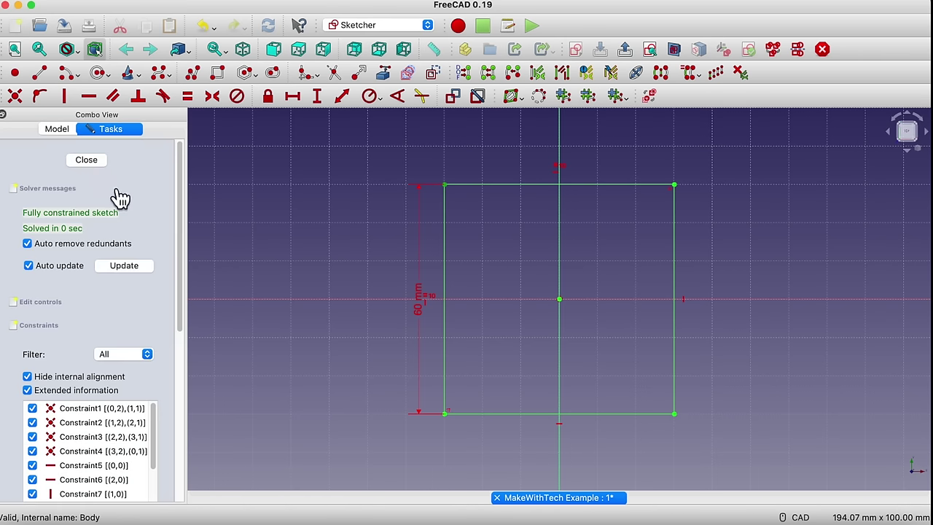
pyautogui.click(89, 162)
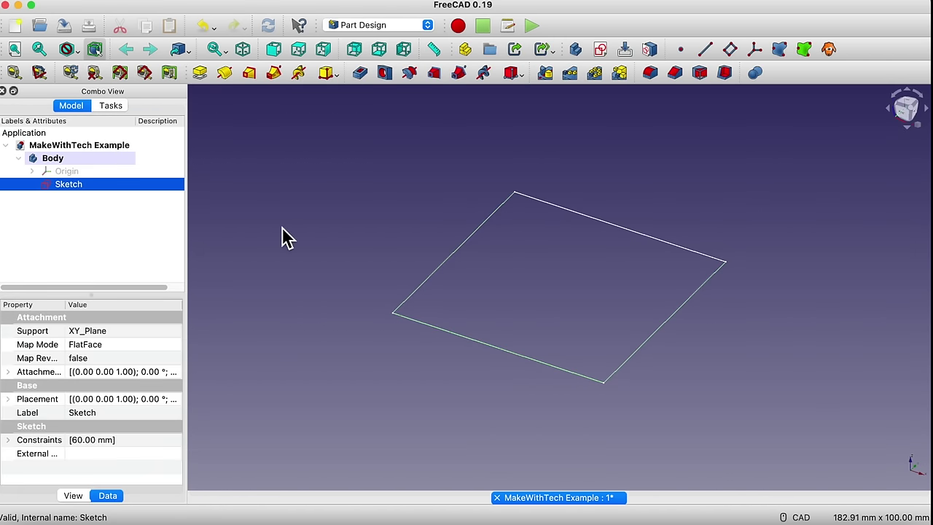
pyautogui.click(112, 103)
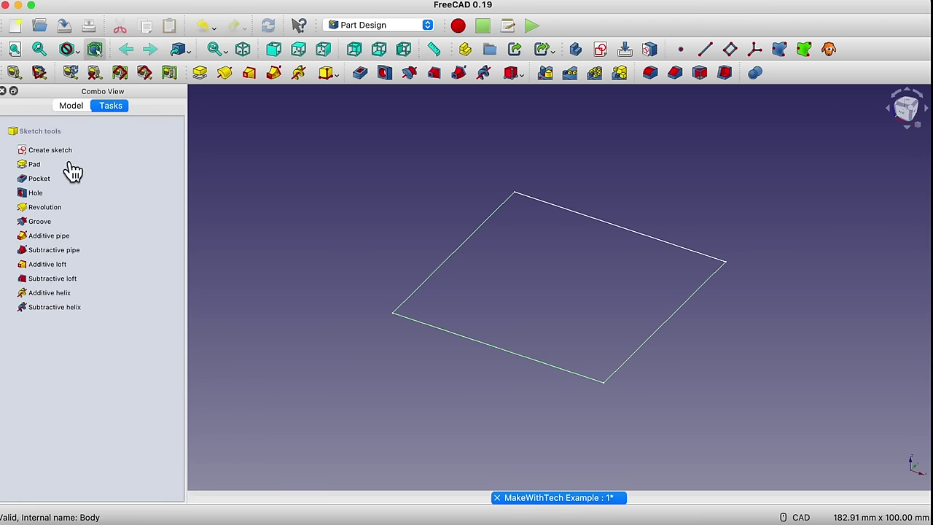
pyautogui.click(45, 166)
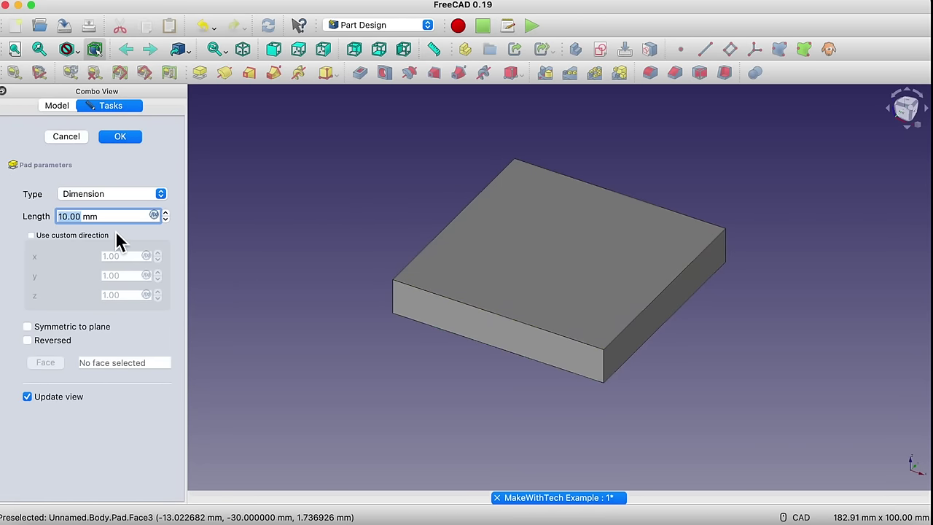
pyautogui.click(62, 216)
pyautogui.press('BackSpace')
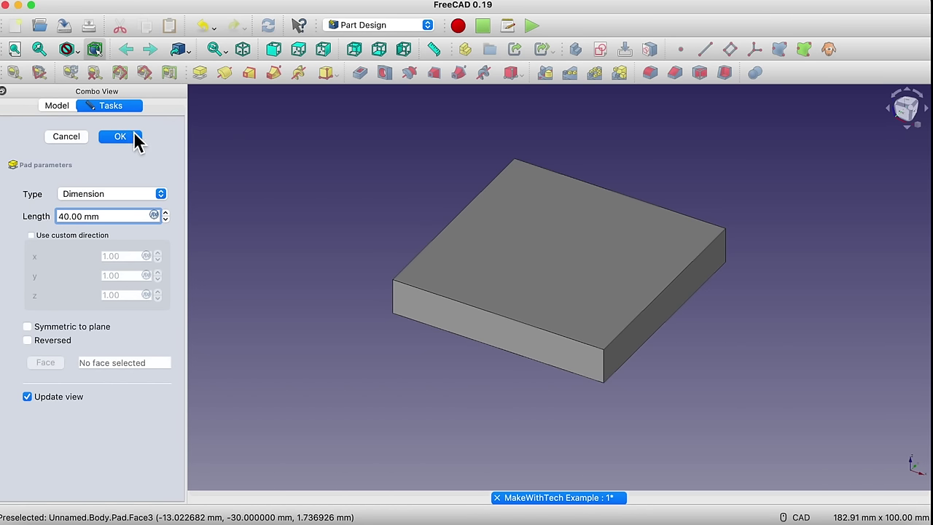
pyautogui.click(121, 137)
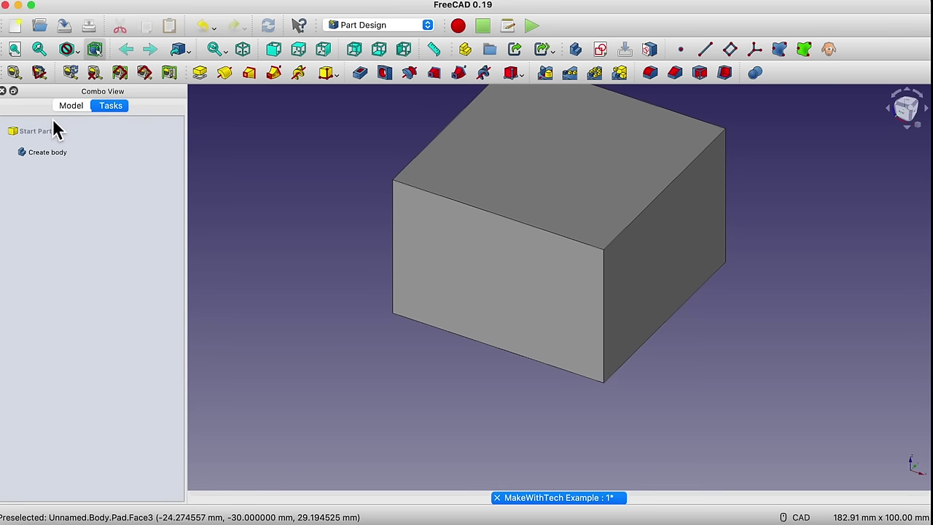
# Step: Reopen the Pad's Sketch and change the 60 mm side dimension to 30 mm
pyautogui.click(73, 105)
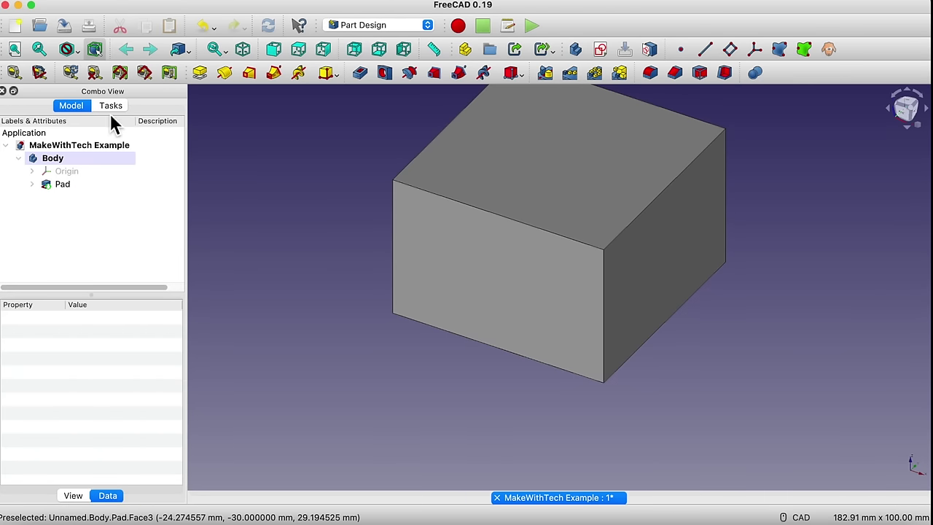
pyautogui.click(33, 183)
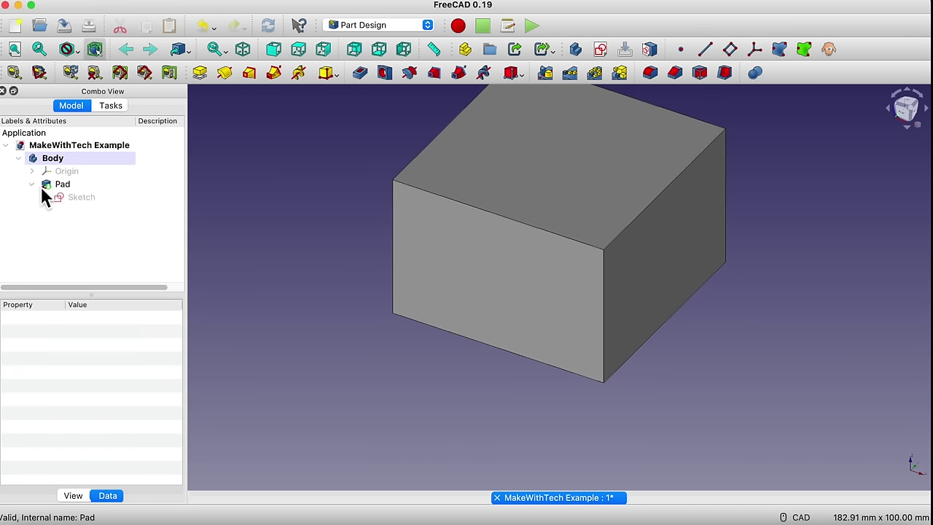
pyautogui.doubleClick(79, 198)
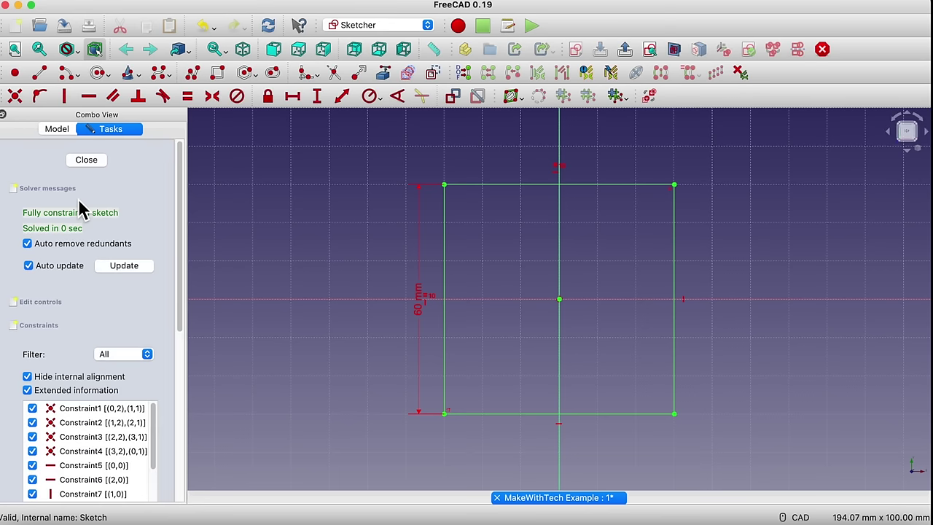
pyautogui.doubleClick(421, 318)
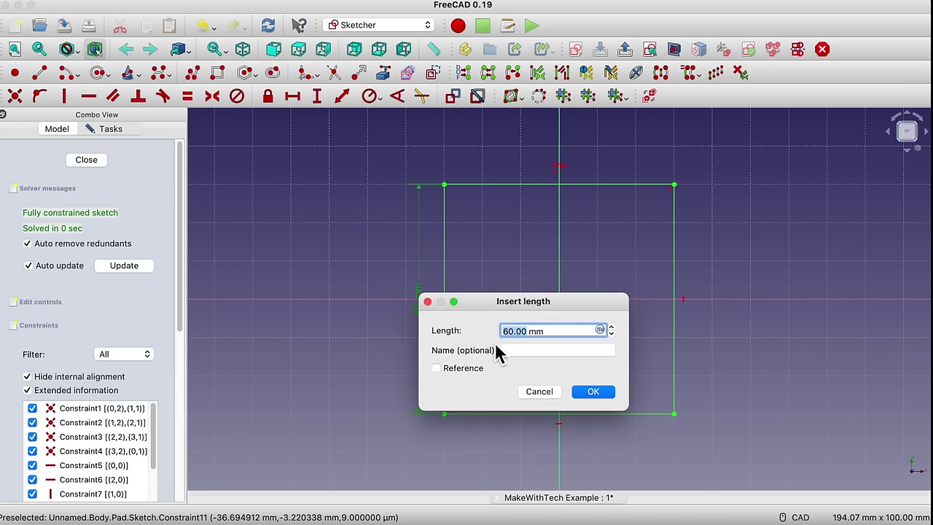
pyautogui.write('30')
pyautogui.click(598, 393)
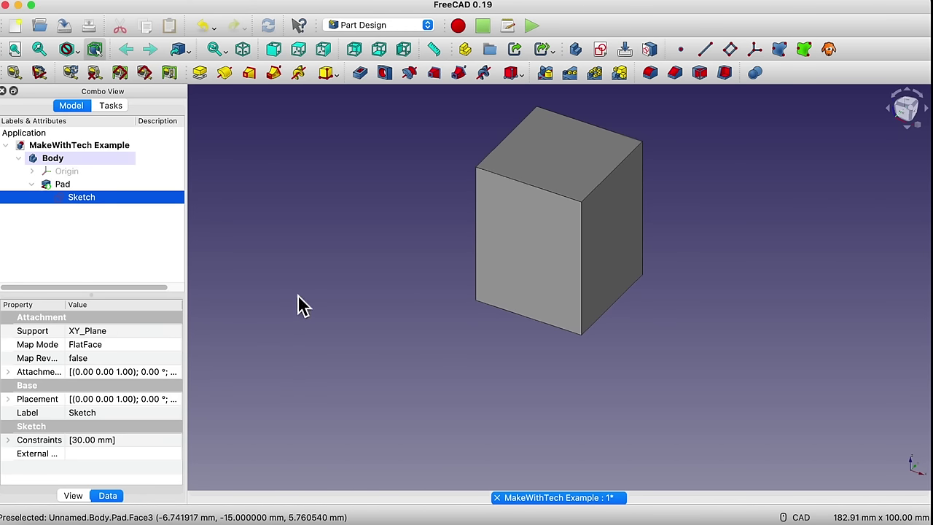
# Step: Show the body's Origin planes and axes, and select the Pad
pyautogui.click(64, 172)
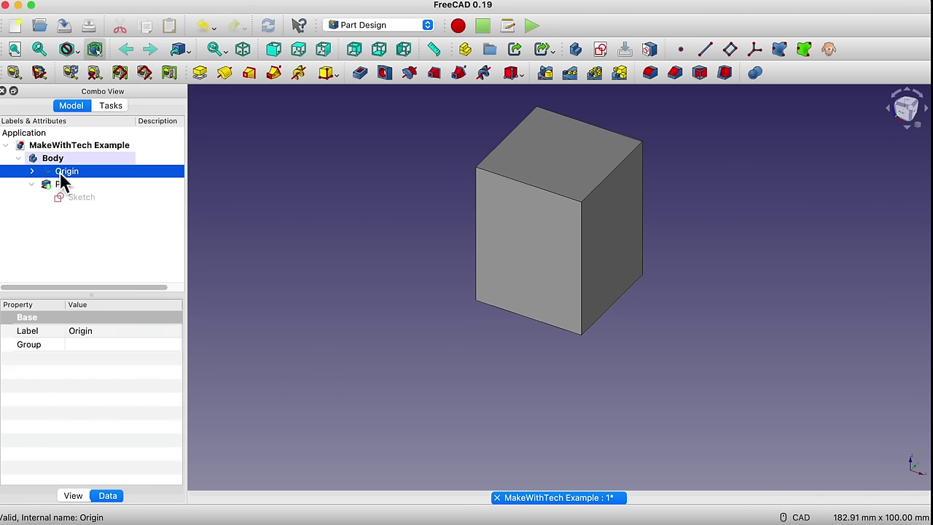
pyautogui.press('space')
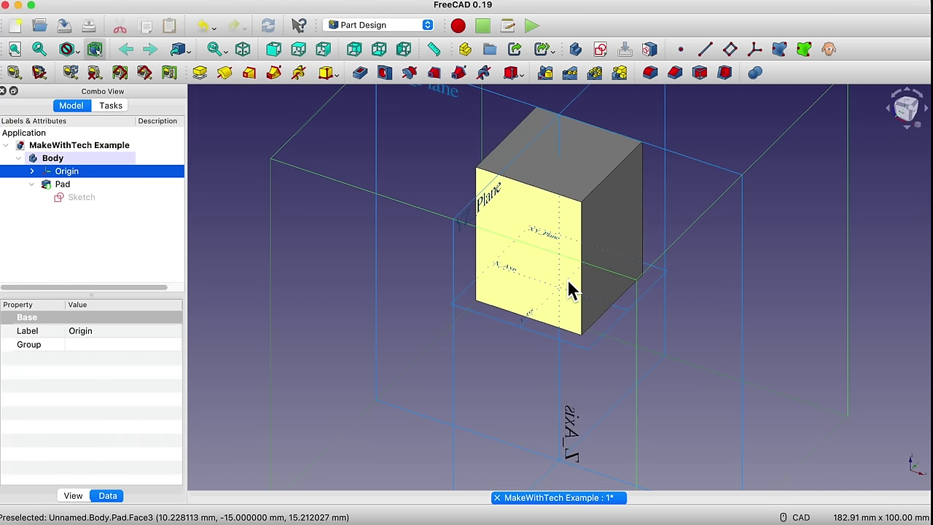
pyautogui.click(59, 184)
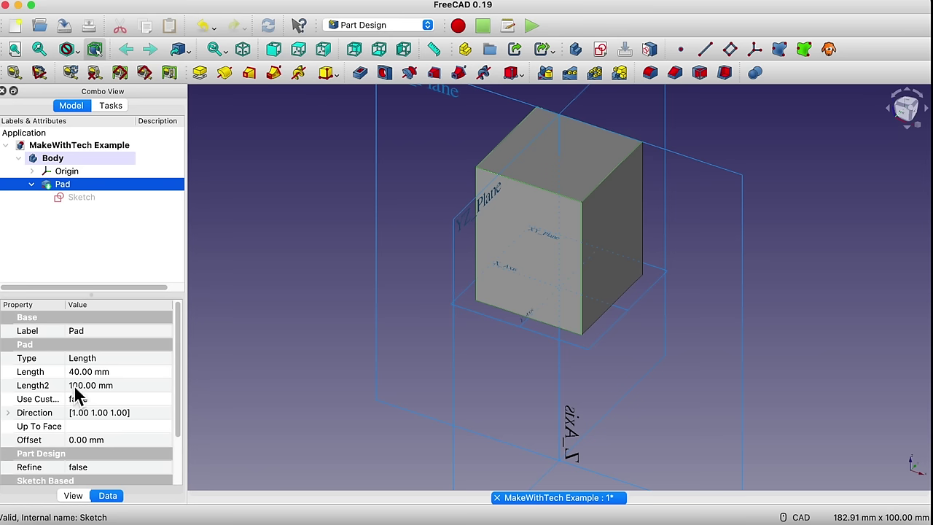
pyautogui.scroll(-4, 97, 408)
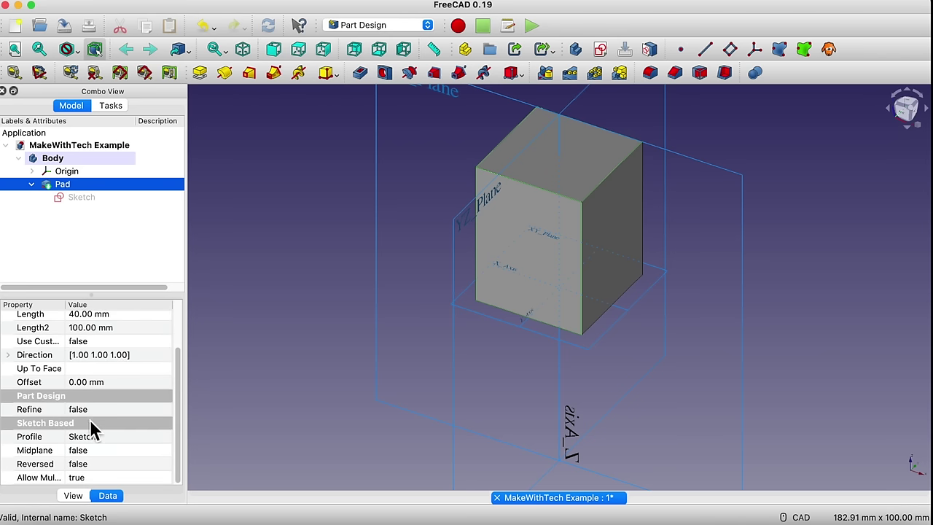
# Step: Set the Pad's Reversed property to true, then review the Pad and Body properties
pyautogui.click(88, 464)
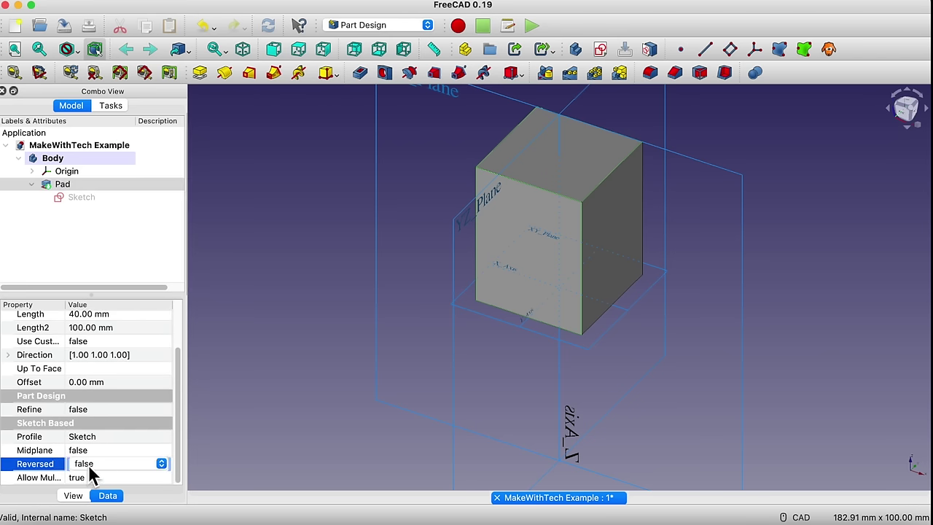
pyautogui.click(162, 464)
pyautogui.click(138, 483)
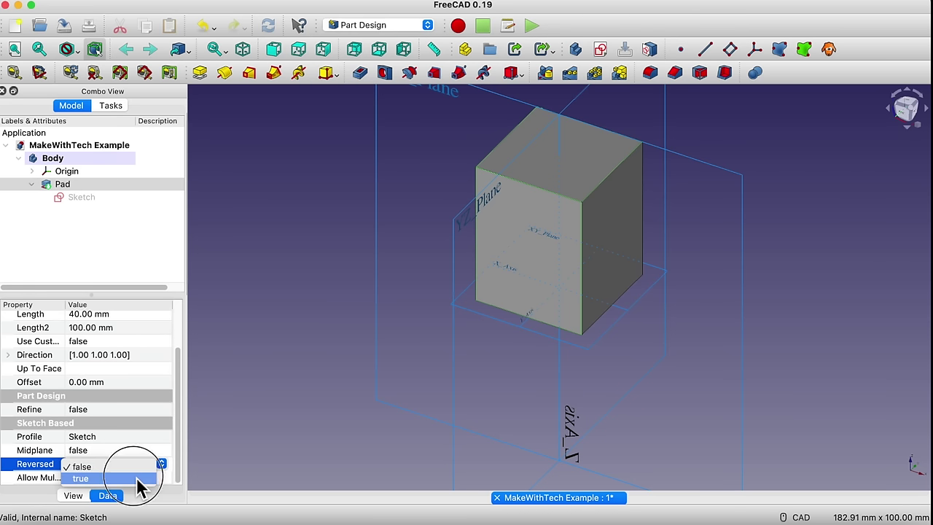
pyautogui.click(134, 226)
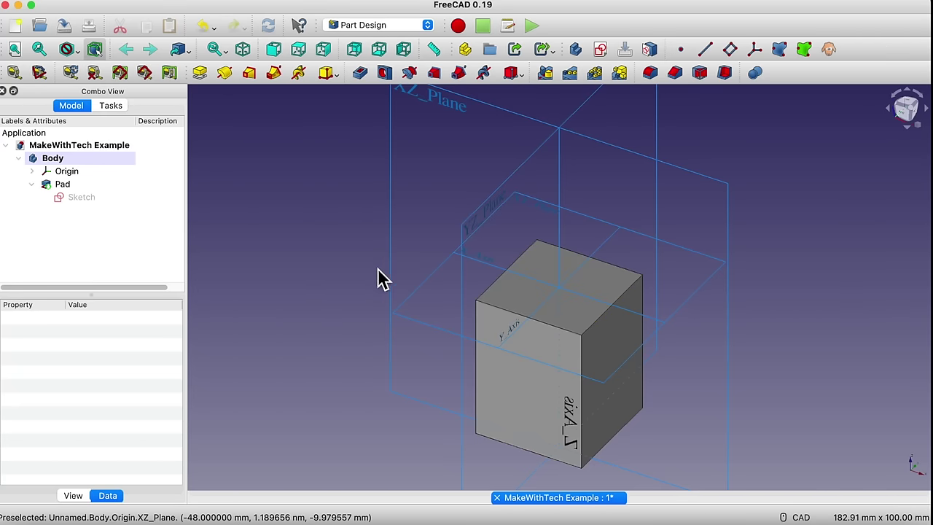
pyautogui.click(65, 187)
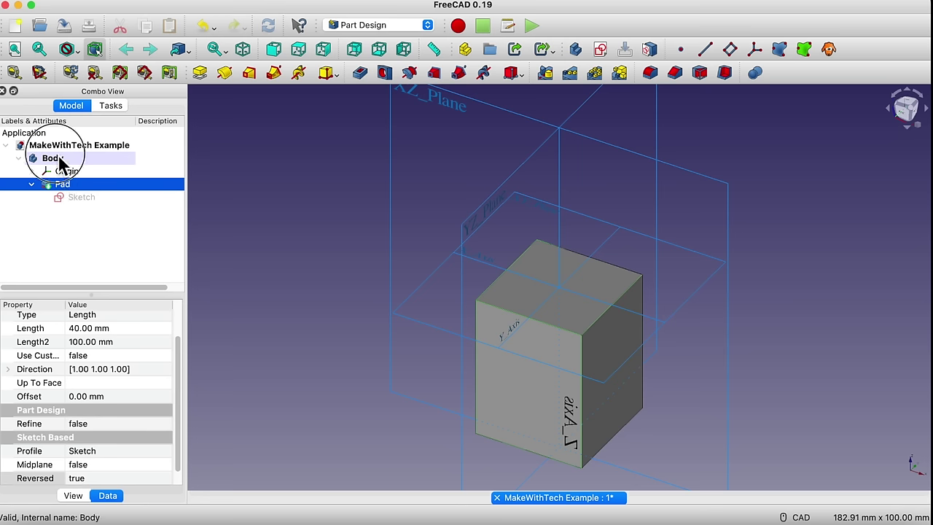
pyautogui.click(52, 157)
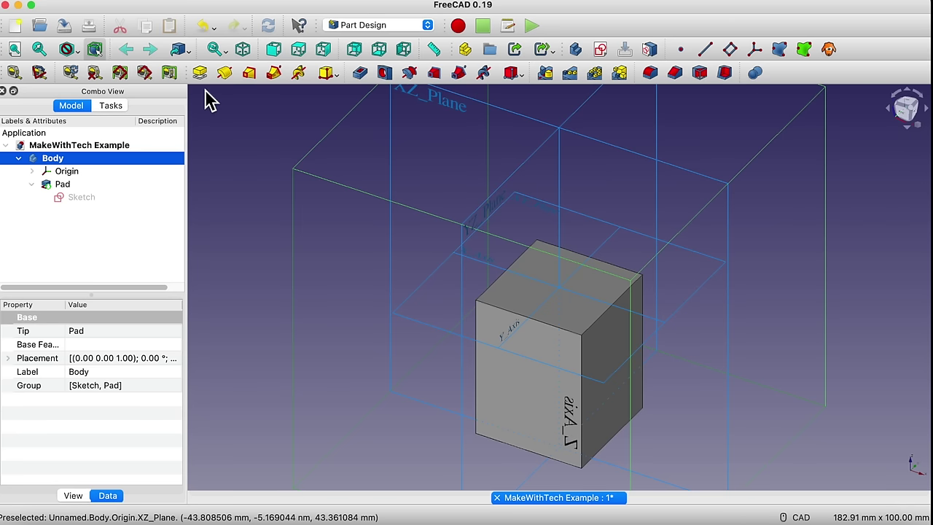
# Step: Create a second sketch on XY_Plane (Base plane) and enter the Sketcher
pyautogui.click(115, 108)
pyautogui.click(64, 155)
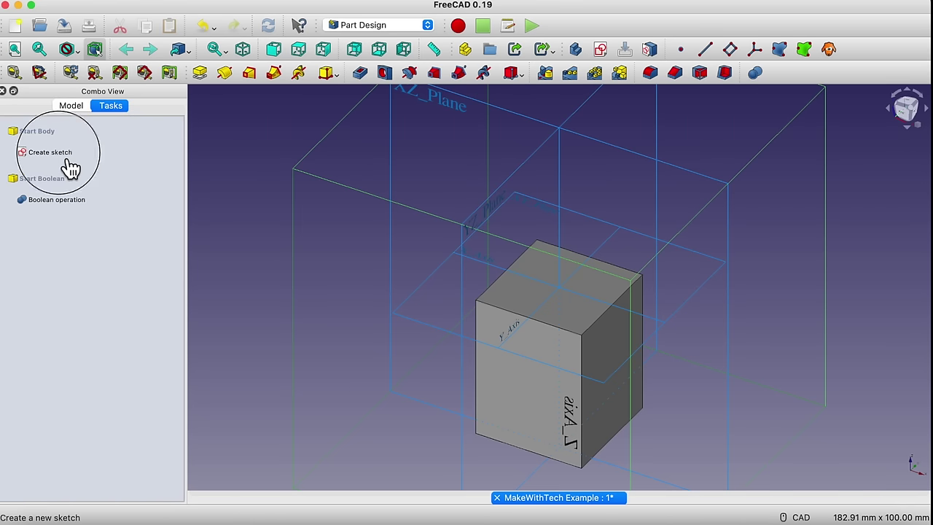
pyautogui.click(82, 192)
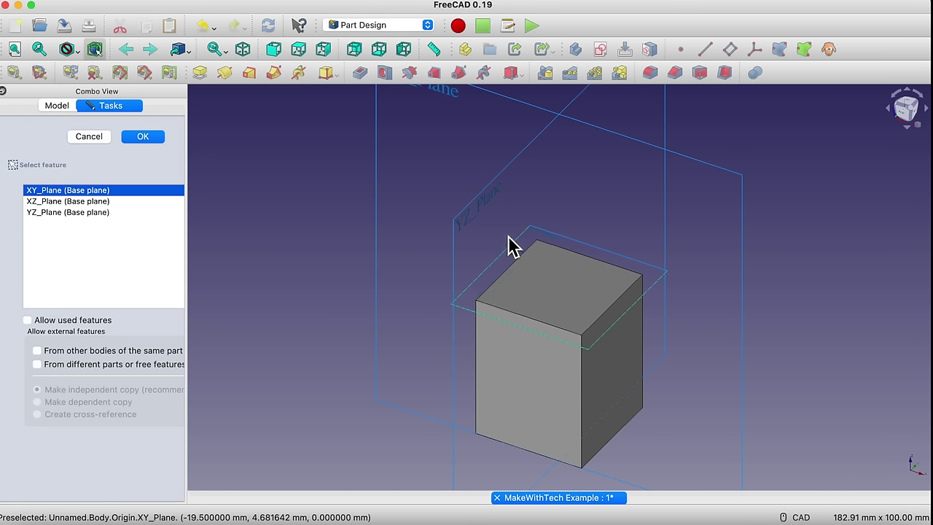
pyautogui.click(158, 144)
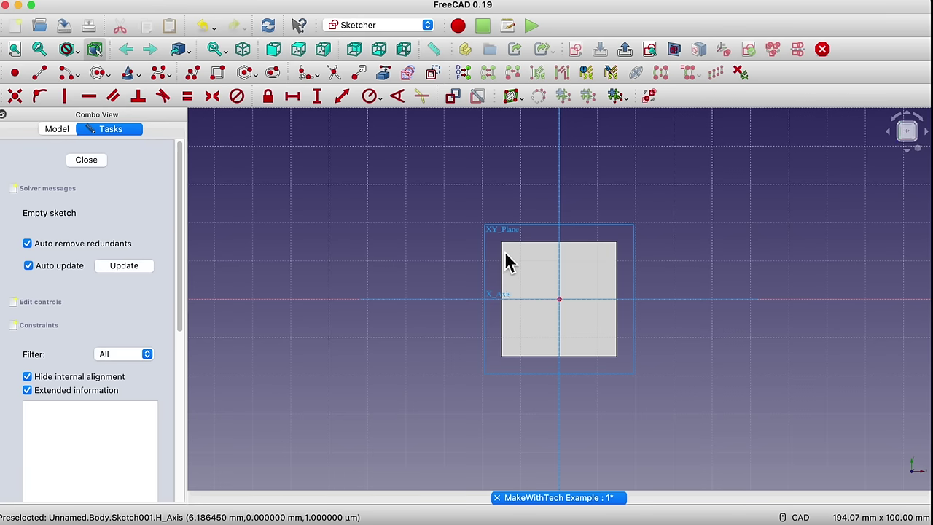
pyautogui.scroll(5, 513, 306)
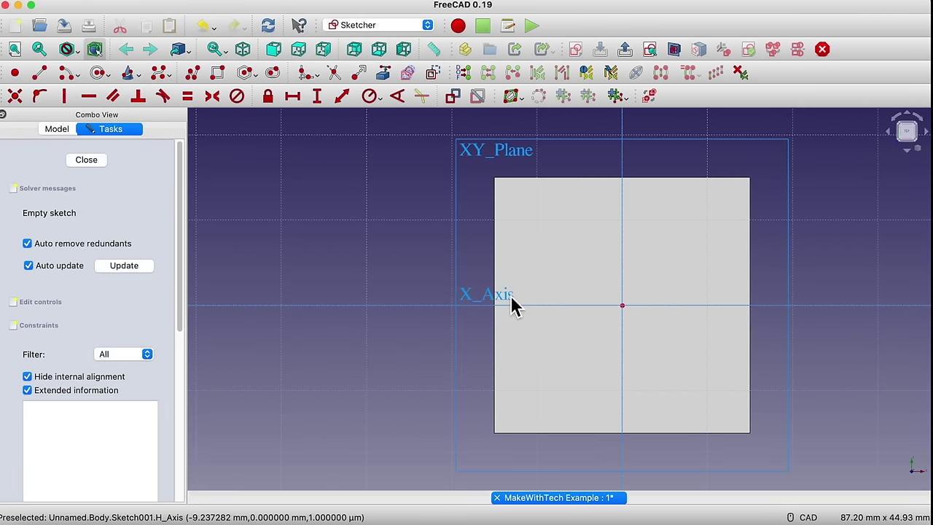
pyautogui.scroll(-3, 512, 305)
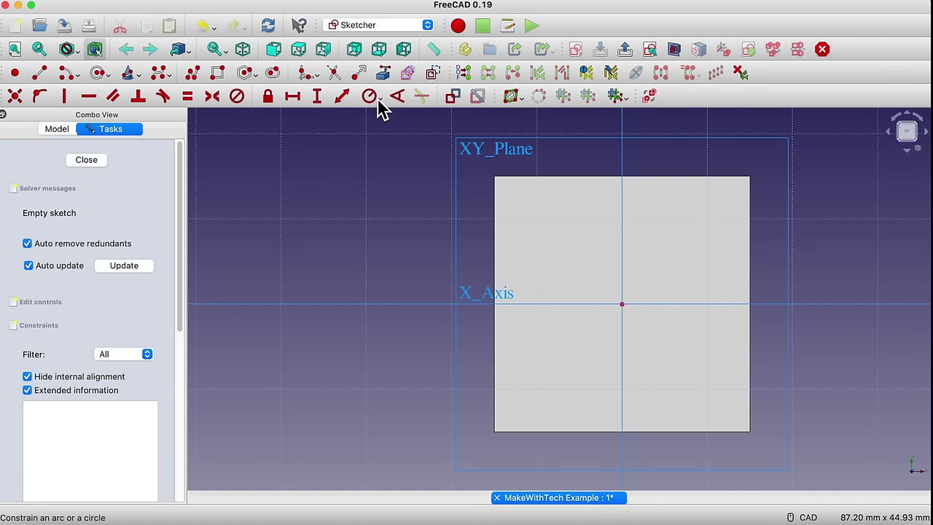
# Step: Draw a radius-10 circle centred on the sketch origin
pyautogui.click(101, 79)
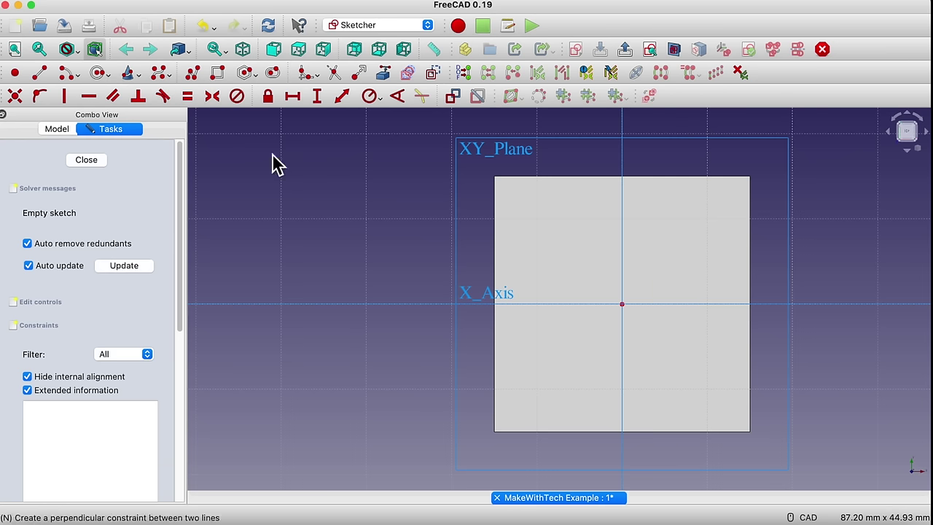
pyautogui.click(622, 304)
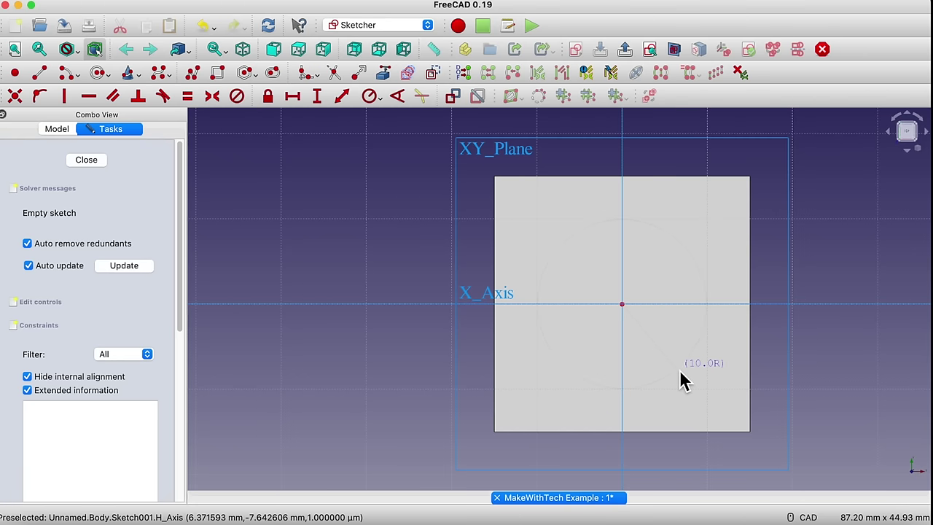
pyautogui.click(683, 380)
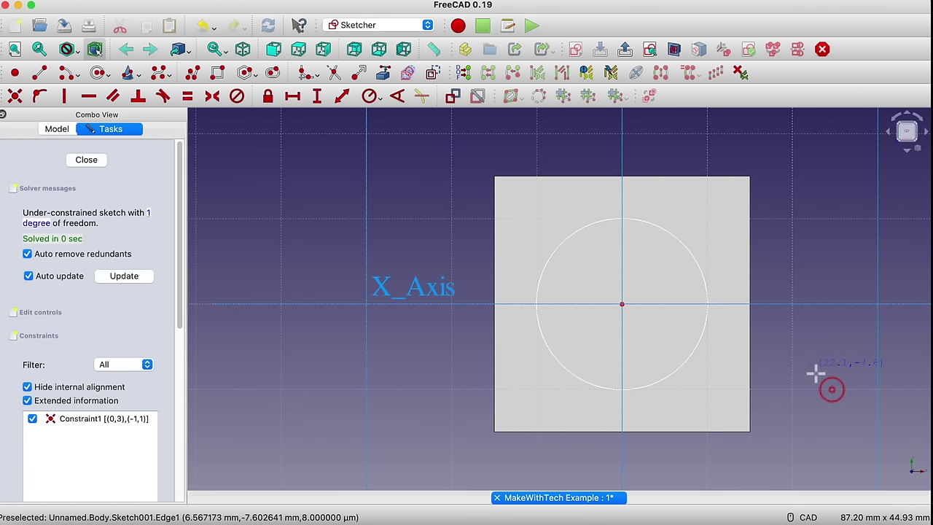
# Step: Hide the Pad so only the circle is visible
pyautogui.click(58, 129)
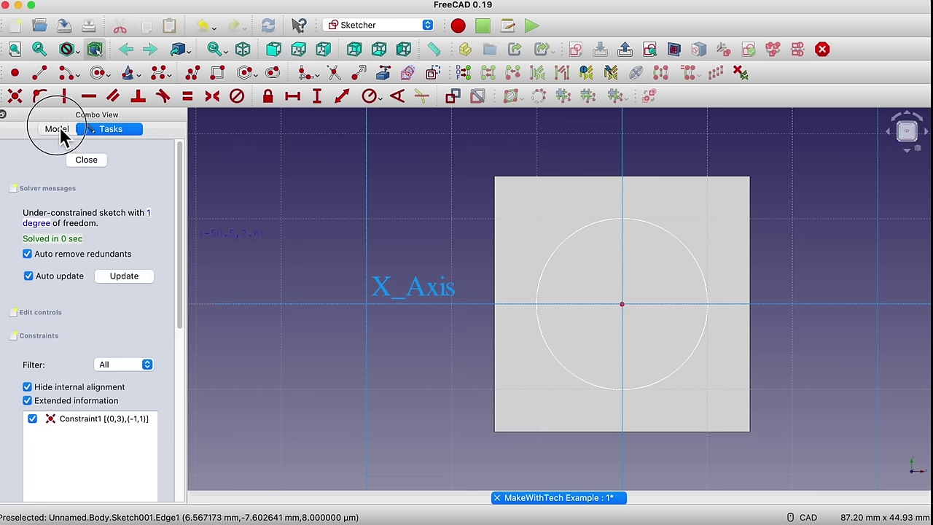
pyautogui.click(64, 206)
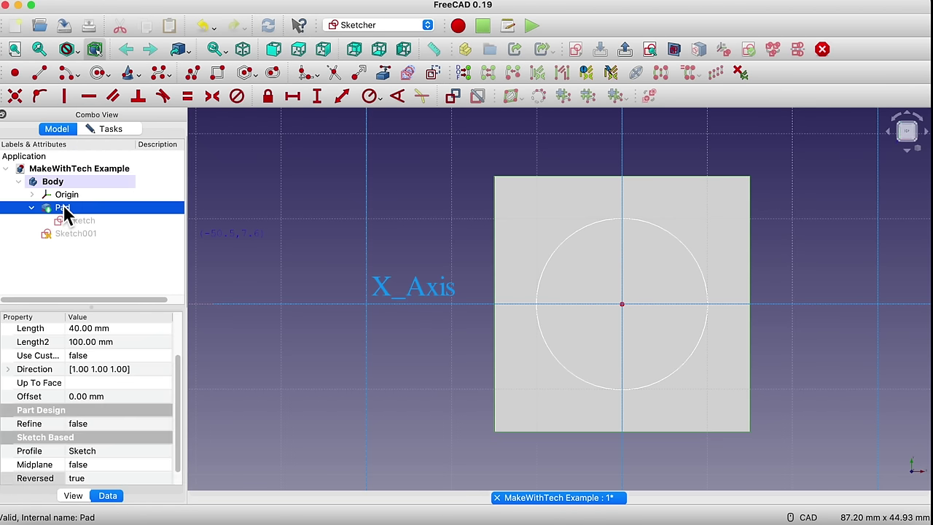
pyautogui.press('space')
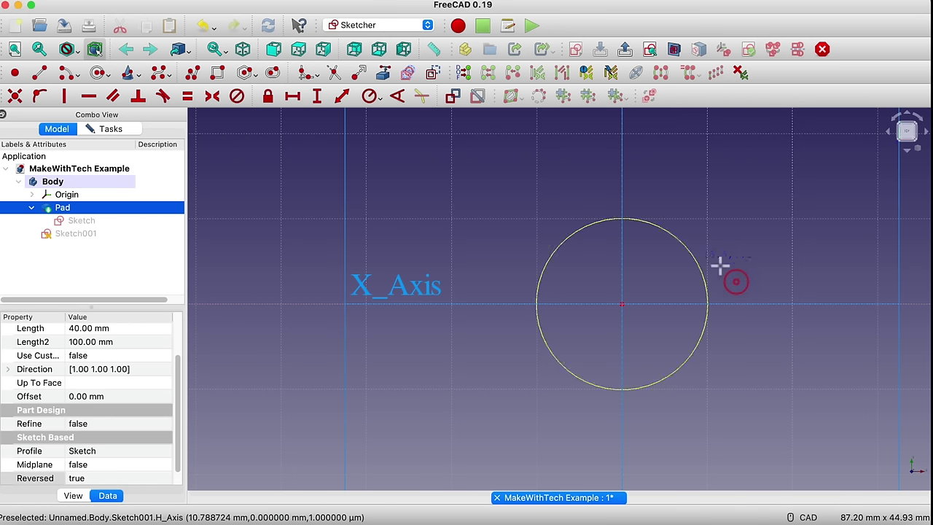
pyautogui.press('Escape')
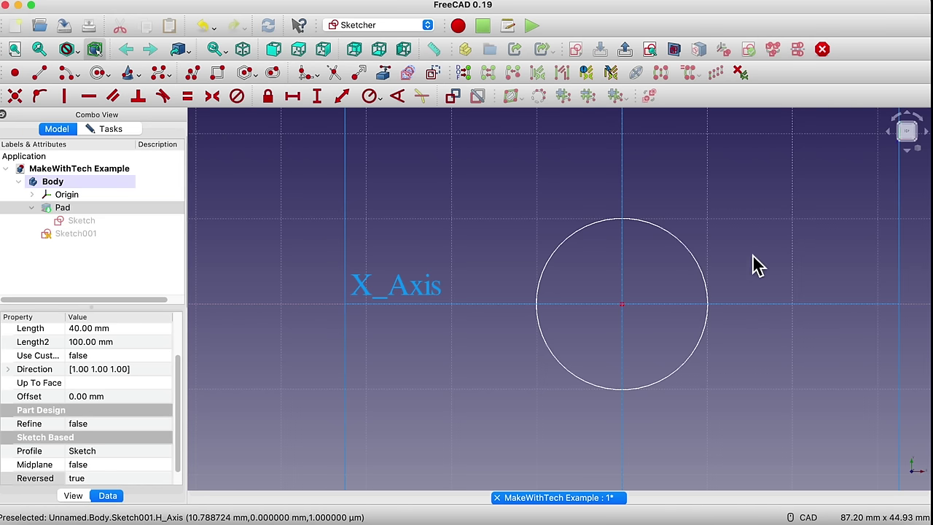
# Step: Constrain the circle's diameter to 20 mm
pyautogui.click(635, 224)
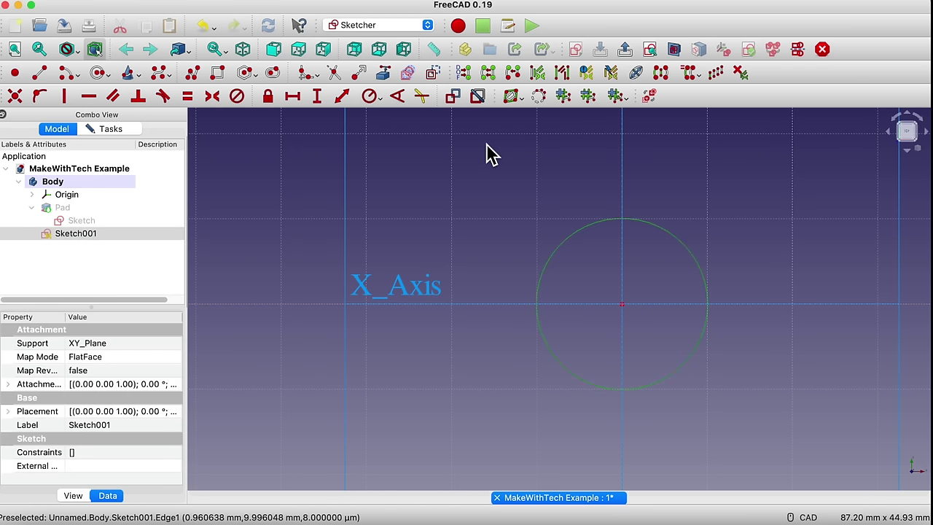
pyautogui.click(377, 100)
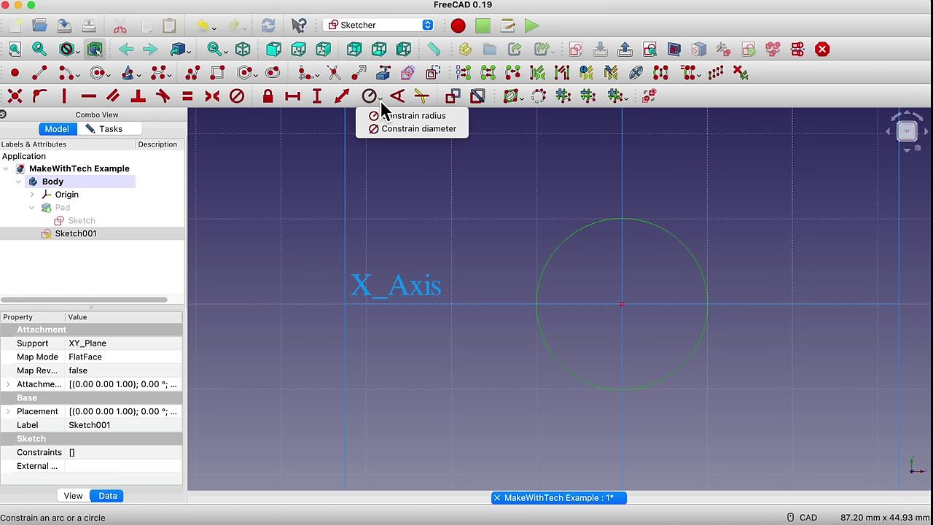
pyautogui.click(394, 130)
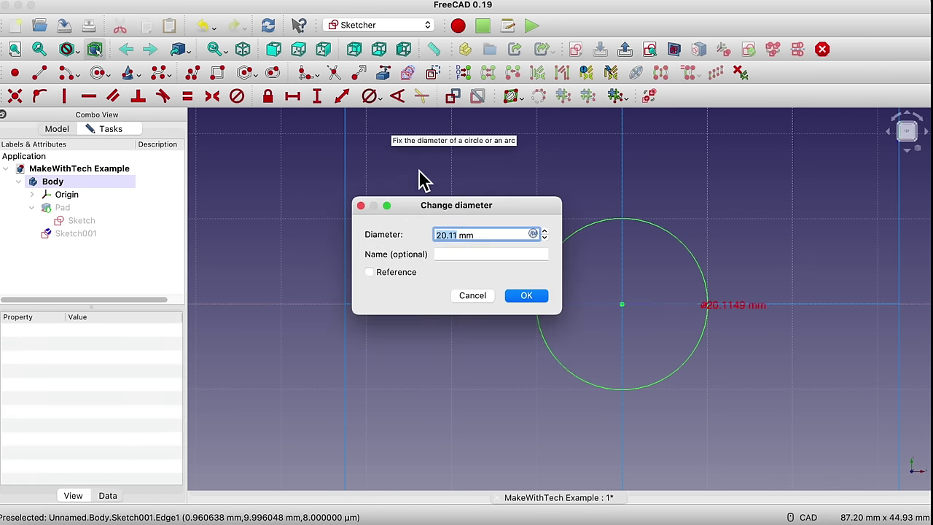
pyautogui.write('20')
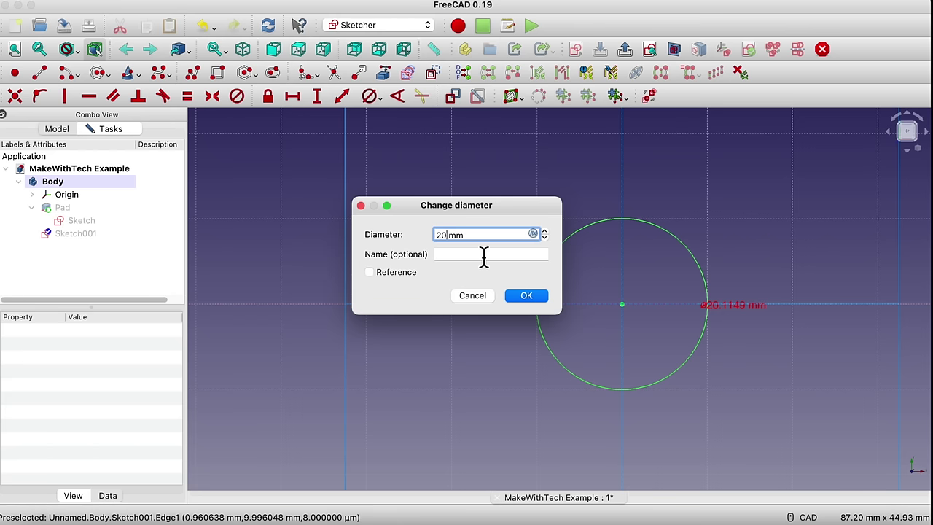
pyautogui.click(526, 297)
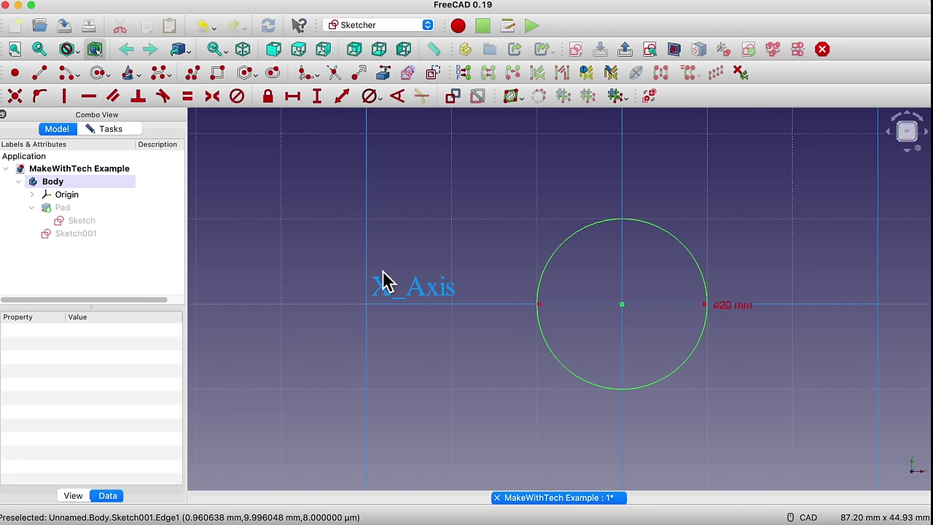
# Step: Close the circle sketch, show the Pad again, and select Sketch001
pyautogui.click(109, 130)
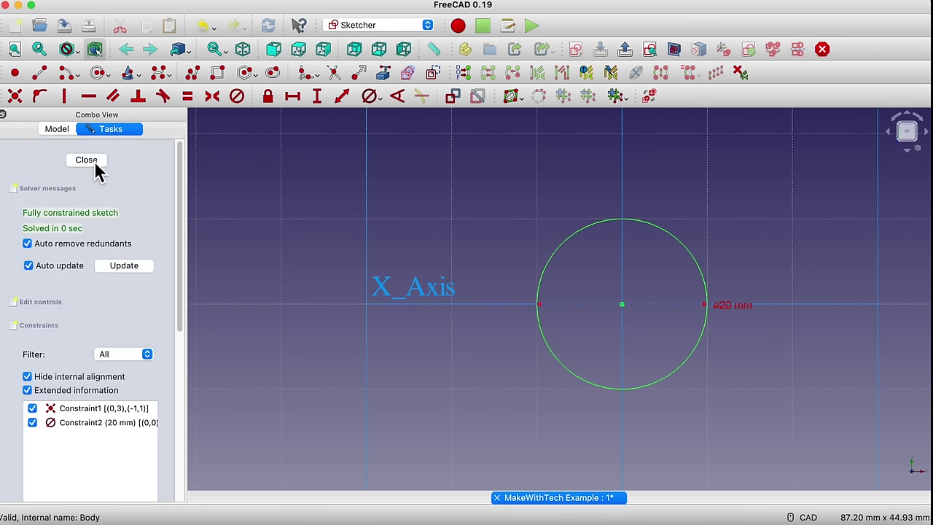
pyautogui.click(87, 161)
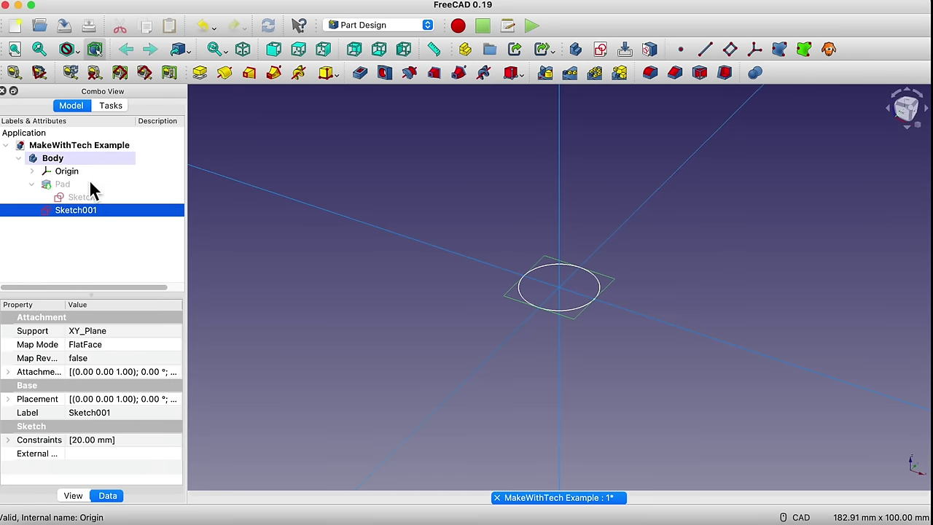
pyautogui.click(62, 184)
pyautogui.press('space')
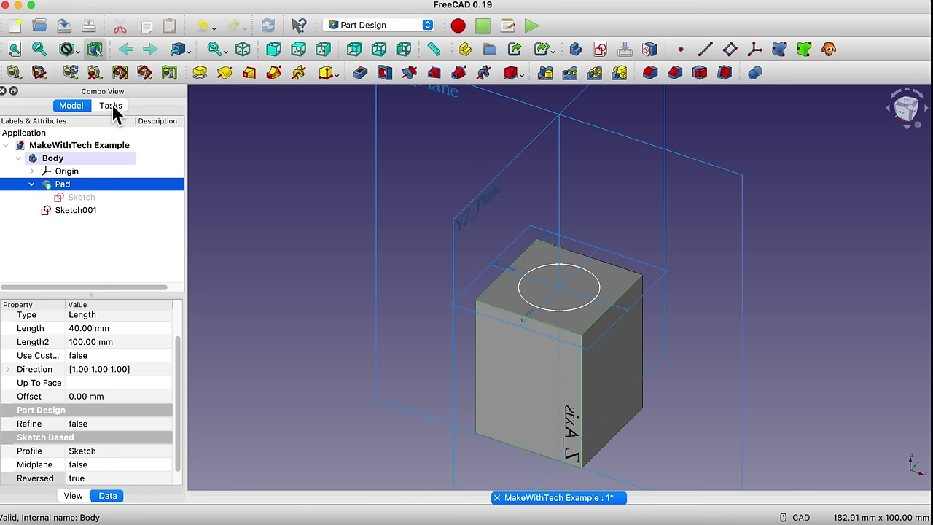
pyautogui.click(76, 210)
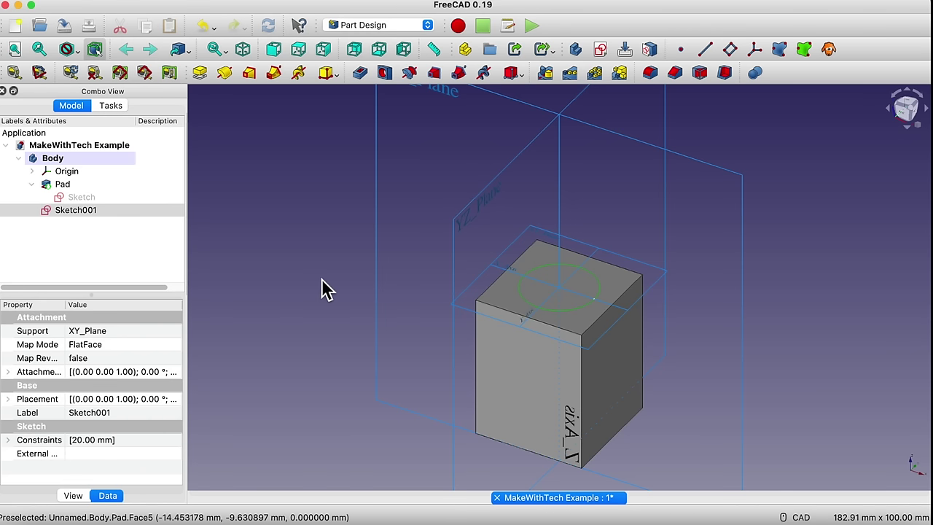
pyautogui.click(119, 106)
# Step: Pocket the circle sketch 50 mm deep into the top of the block
pyautogui.click(51, 294)
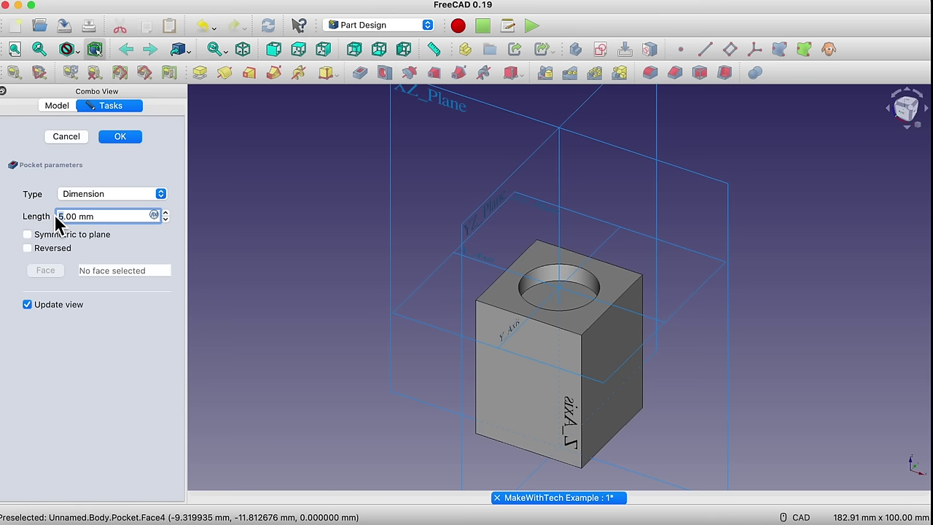
pyautogui.write('50')
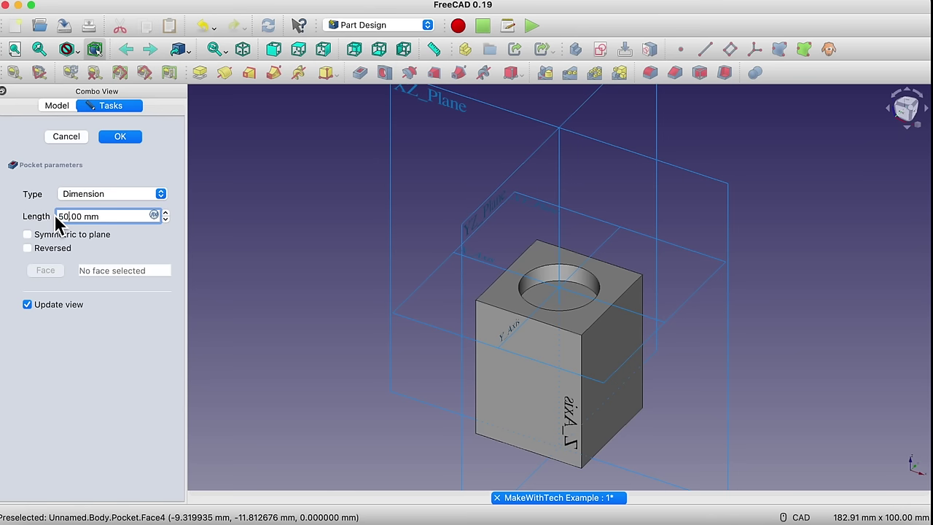
pyautogui.click(123, 137)
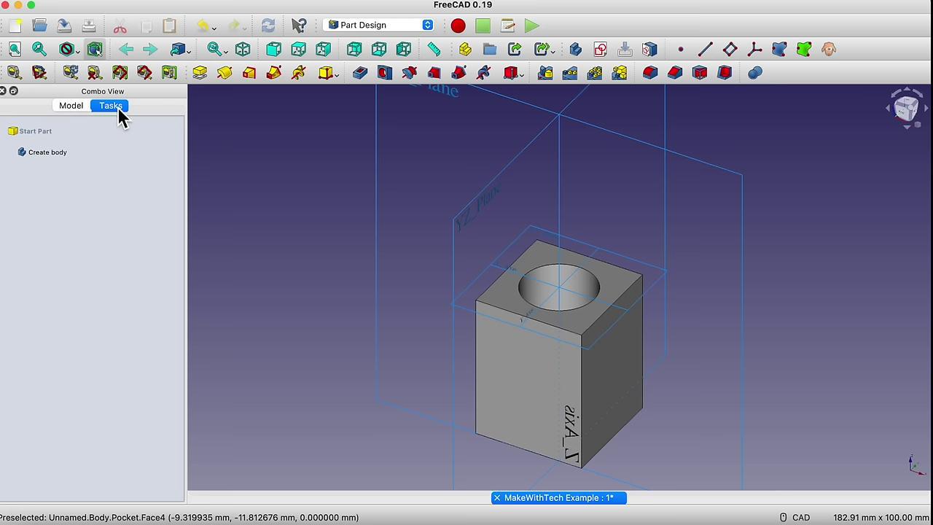
pyautogui.click(71, 106)
pyautogui.rightClick(321, 264)
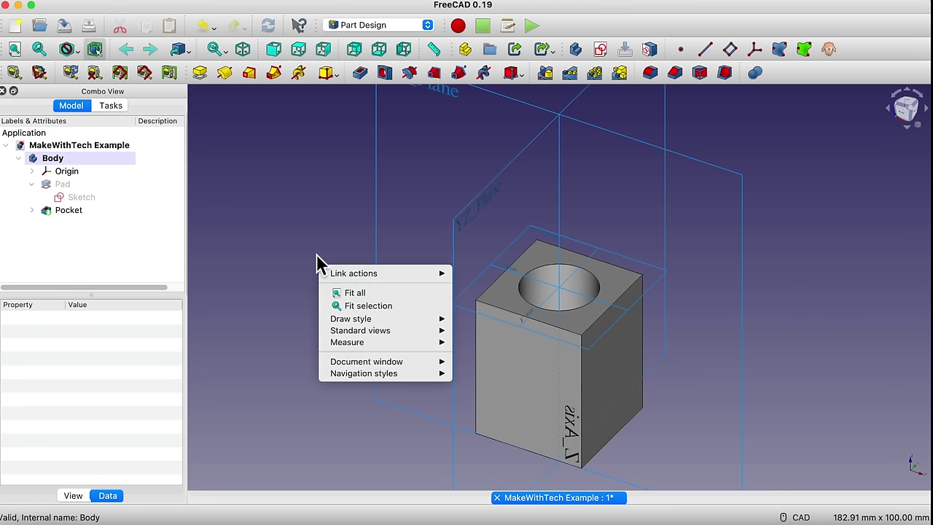
# Step: Orbit the block to look down on its top and hole, then reopen the base sketch
pyautogui.press('Escape')
pyautogui.click(314, 296)
pyautogui.click(326, 281)
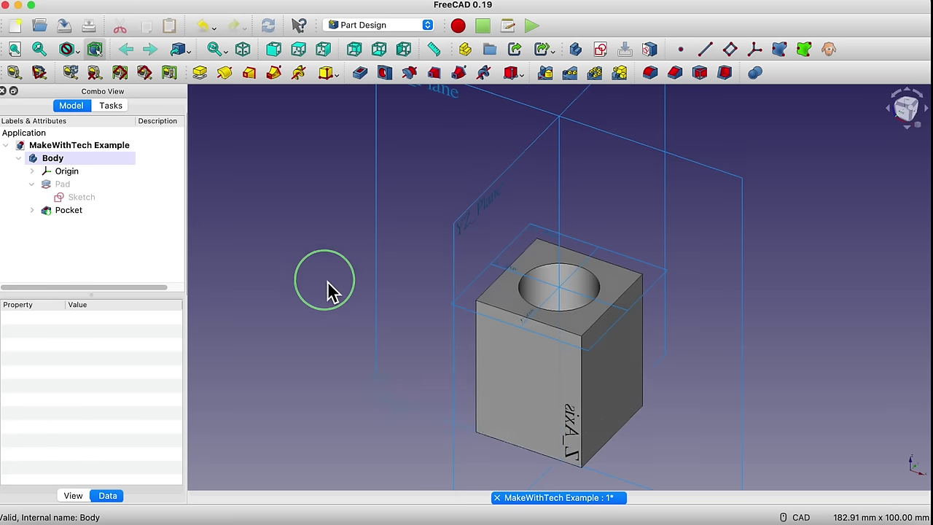
pyautogui.moveTo(326, 288); pyautogui.dragTo(431, 335, button='middle')
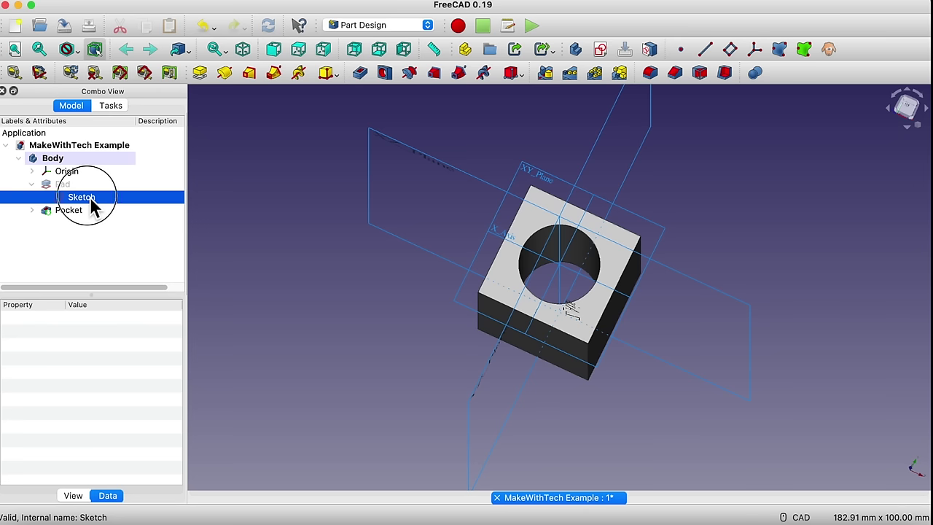
pyautogui.doubleClick(89, 197)
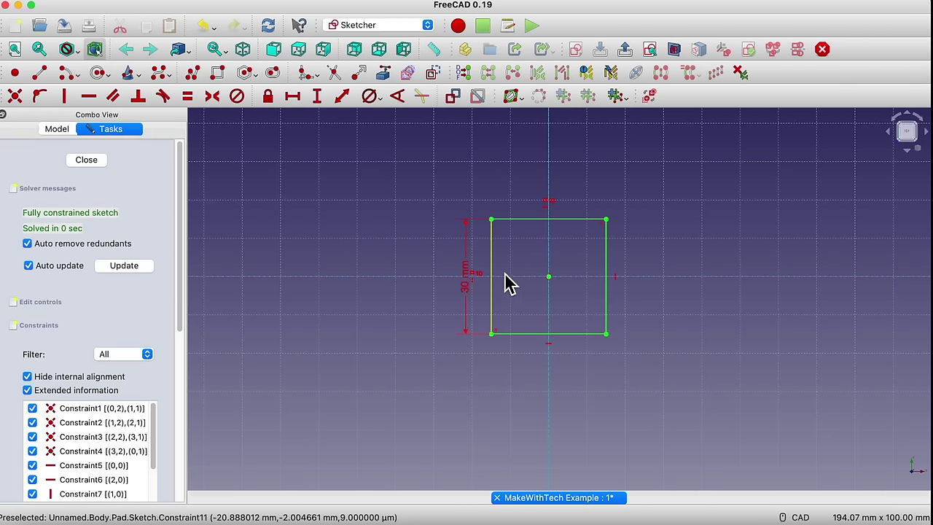
# Step: Change the base square's 30 mm side dimension to 50 mm and close the sketch
pyautogui.doubleClick(470, 292)
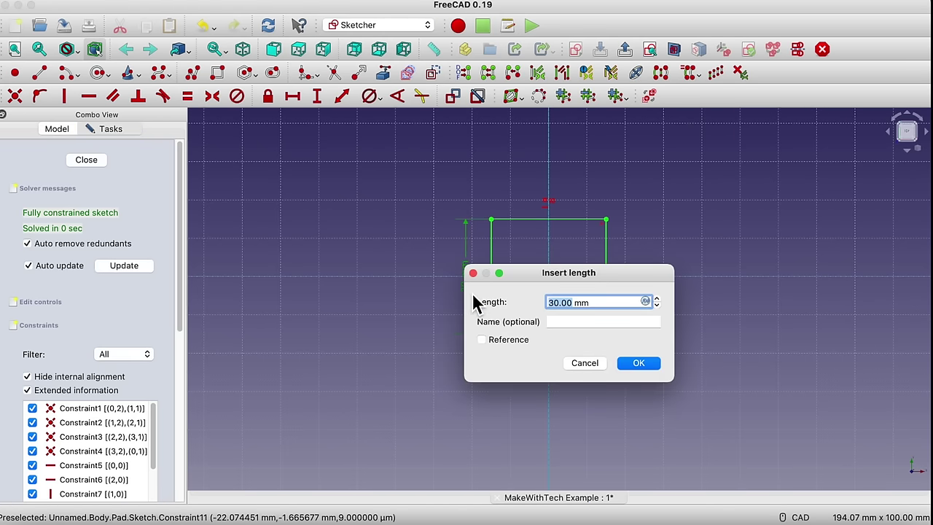
pyautogui.write('50')
pyautogui.click(654, 366)
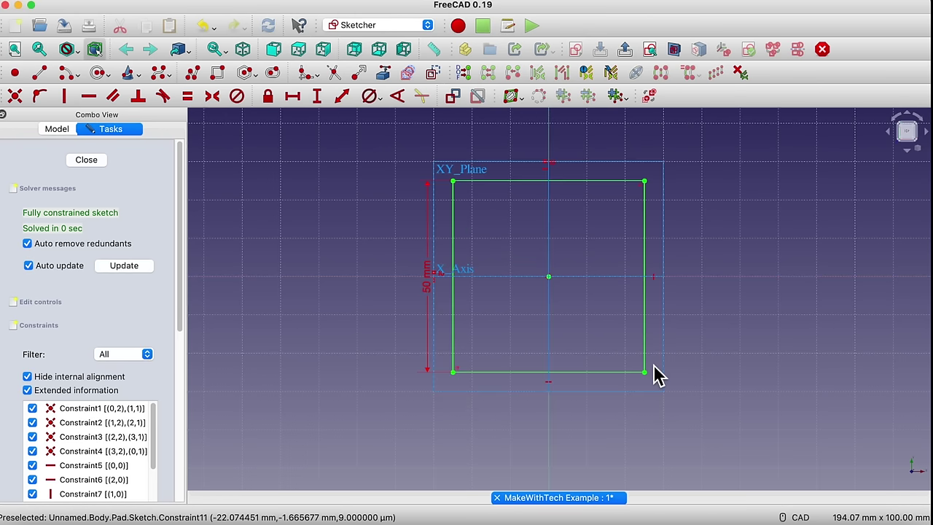
pyautogui.click(87, 161)
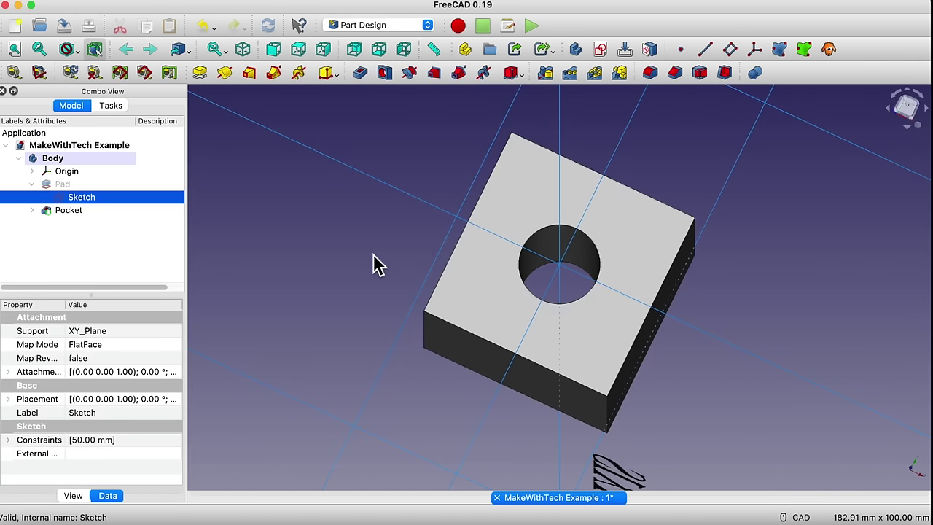
# Step: Expand the Pocket feature and open its hole sketch Sketch001 for editing
pyautogui.click(360, 280)
pyautogui.rightClick(355, 266)
pyautogui.click(355, 264)
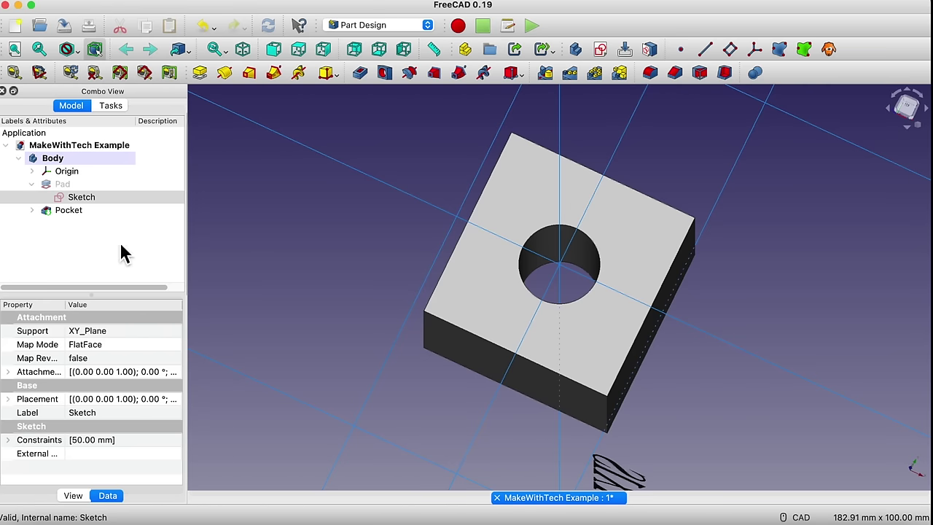
pyautogui.click(53, 211)
pyautogui.click(32, 210)
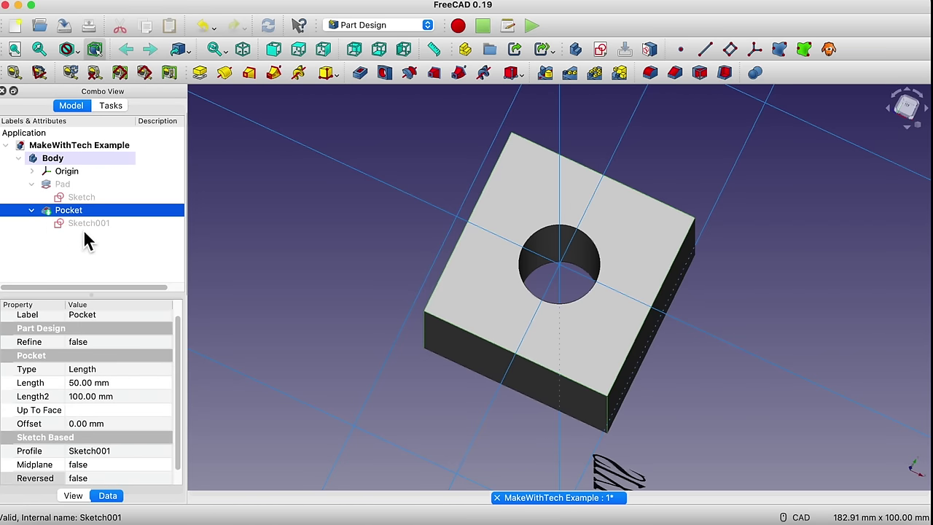
pyautogui.doubleClick(85, 225)
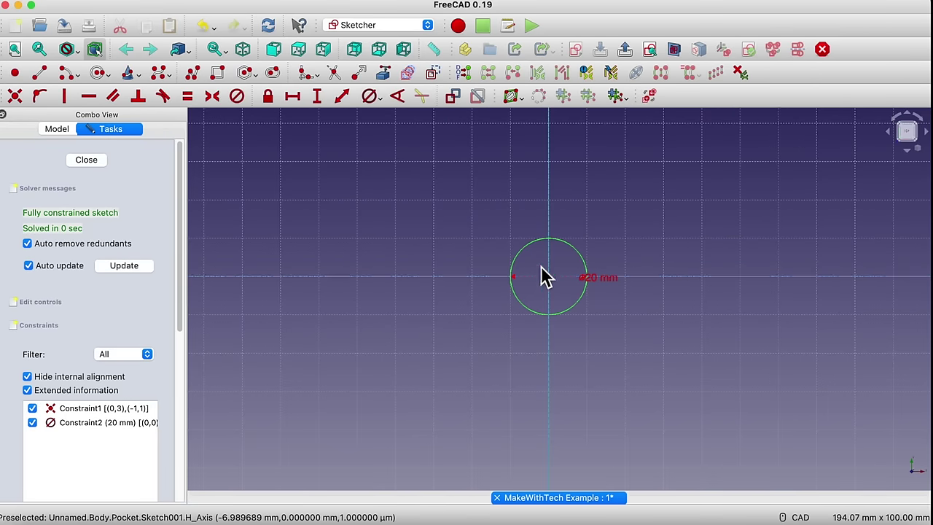
# Step: Change the circle's diameter from 20 mm to 40 mm and close the sketch
pyautogui.doubleClick(592, 278)
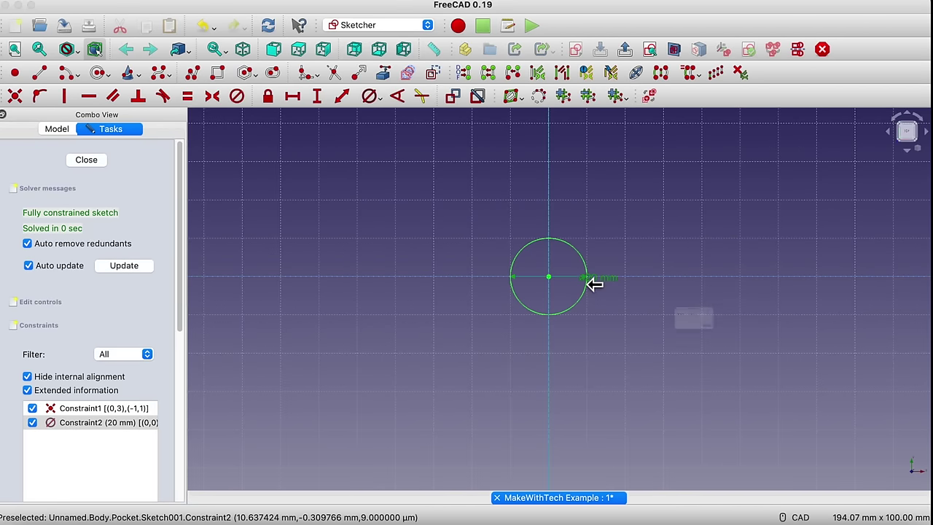
pyautogui.write('40')
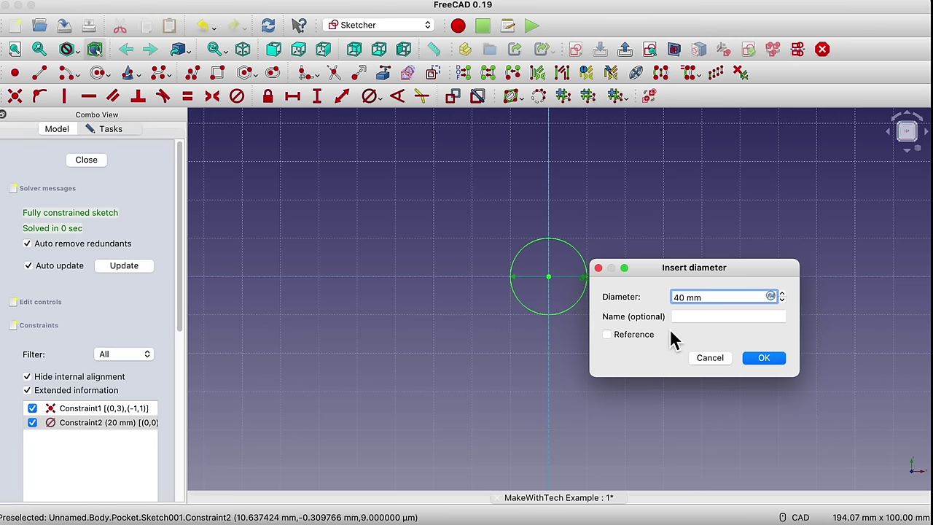
pyautogui.click(763, 358)
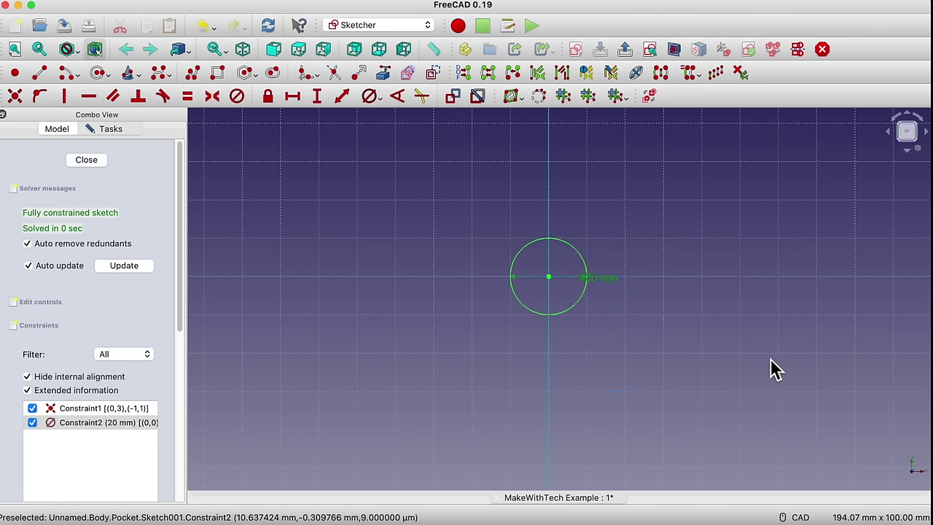
pyautogui.click(81, 162)
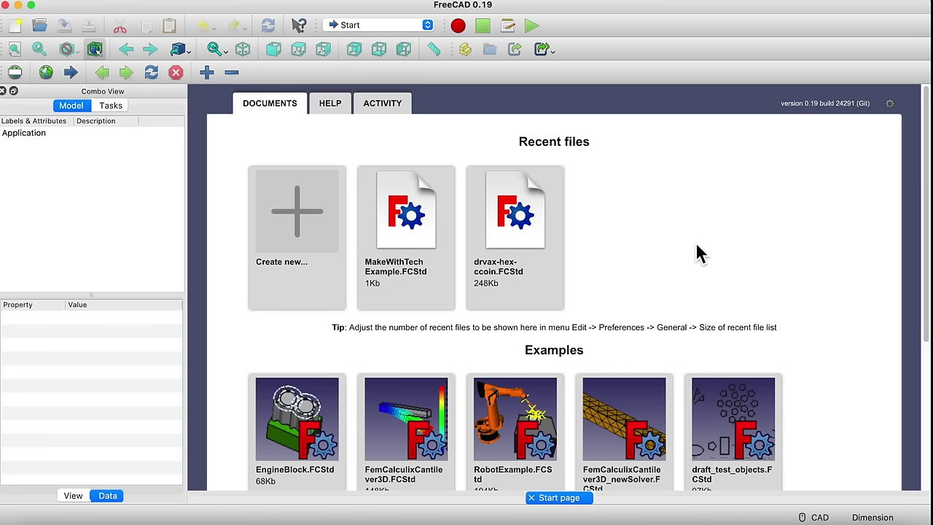
# Step: Browse the workbench dropdown without switching, then launch the Addon Manager from Tools
pyautogui.click(428, 27)
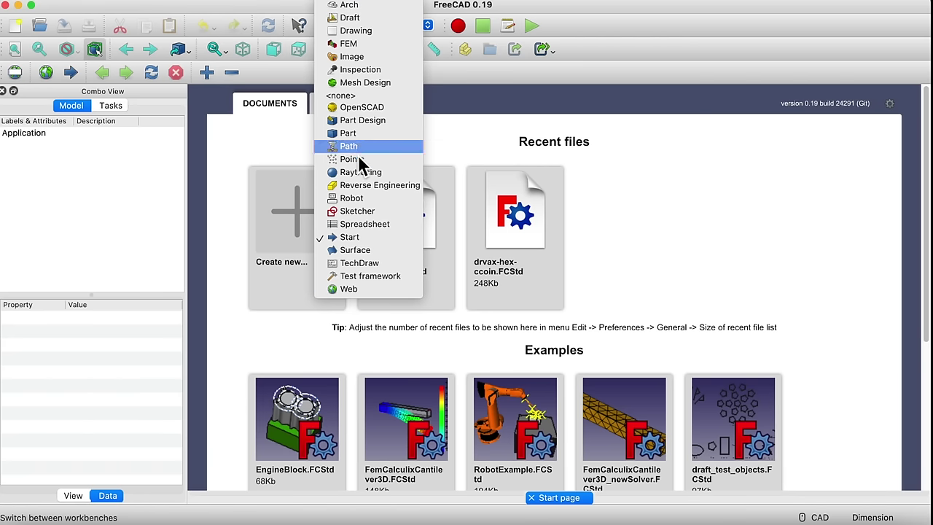
pyautogui.click(506, 100)
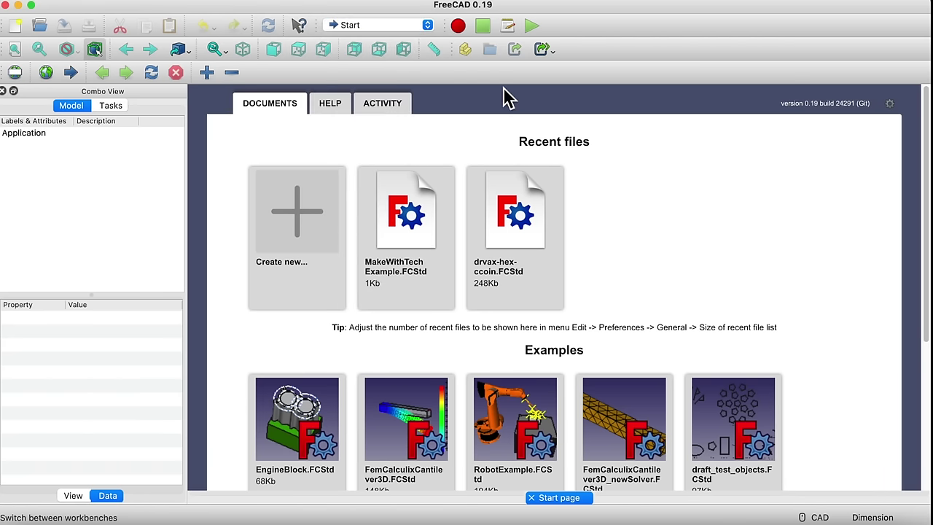
pyautogui.click(255, 4)
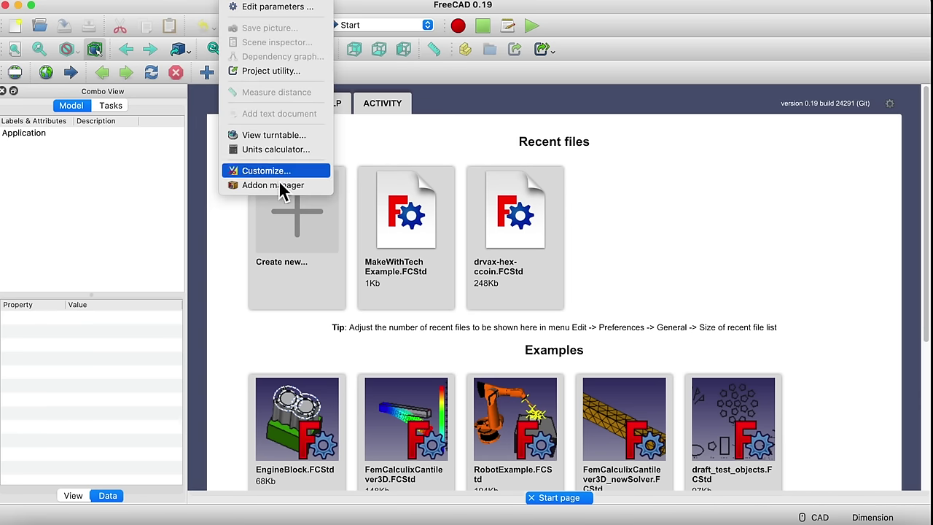
pyautogui.click(285, 193)
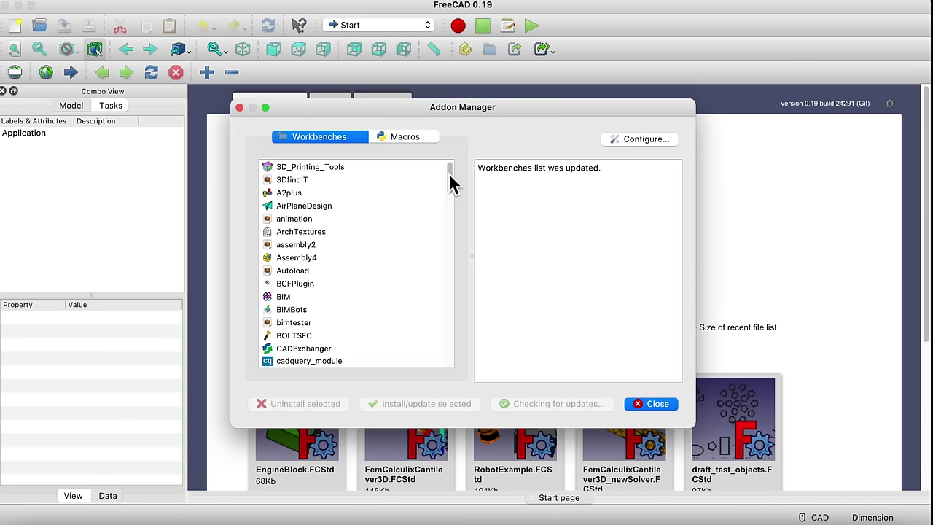
pyautogui.moveTo(451, 183); pyautogui.dragTo(433, 167)
# Step: View the 3D_Printing_Tools details, then show the Curves workbench's description
pyautogui.click(329, 170)
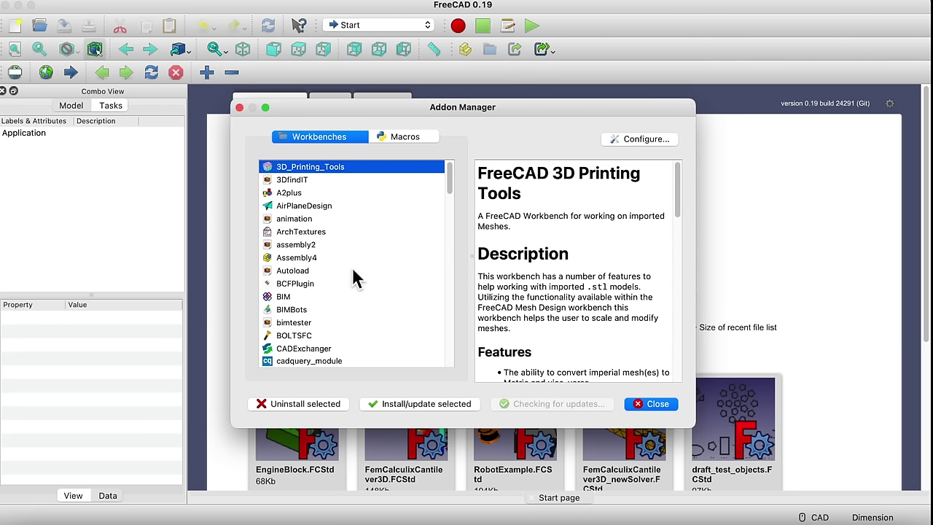
pyautogui.scroll(-3, 356, 274)
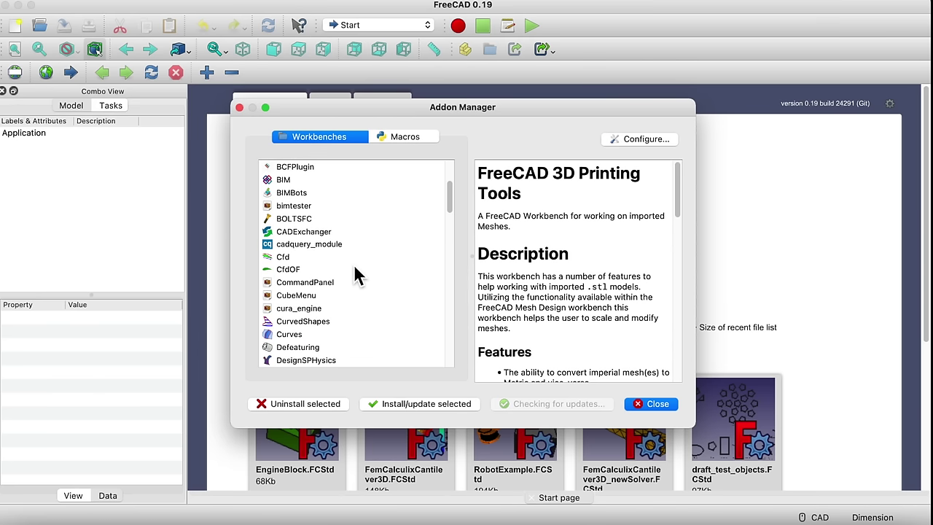
pyautogui.scroll(-1, 335, 284)
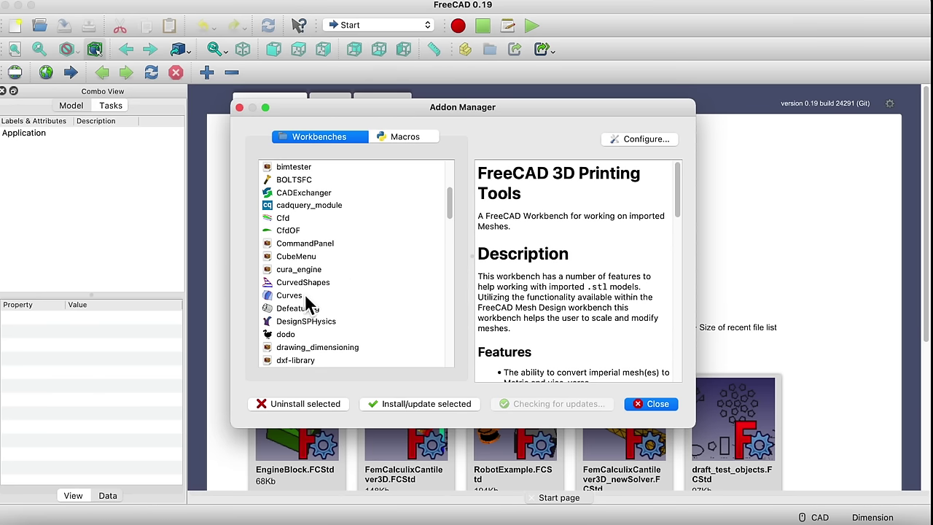
pyautogui.click(304, 294)
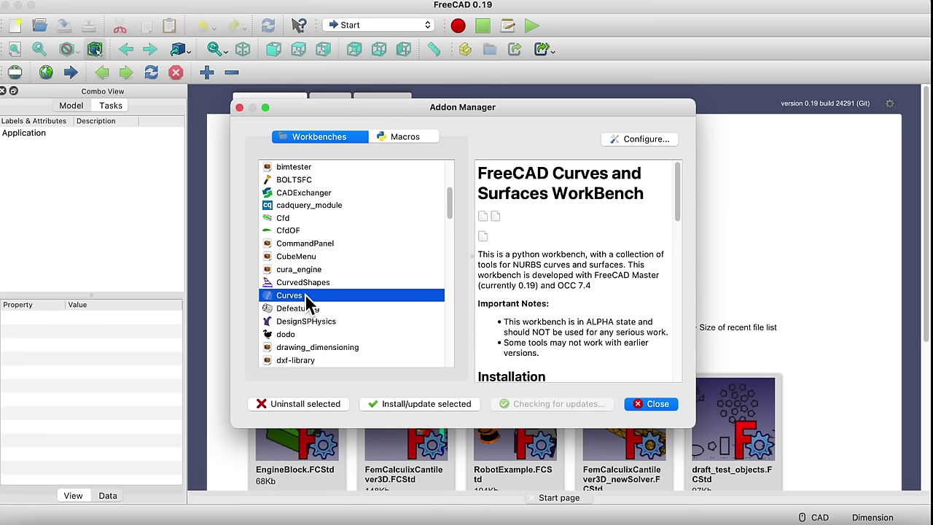
# Step: Switch the Addon Manager to the Macros tab and scroll through the macro list
pyautogui.click(410, 136)
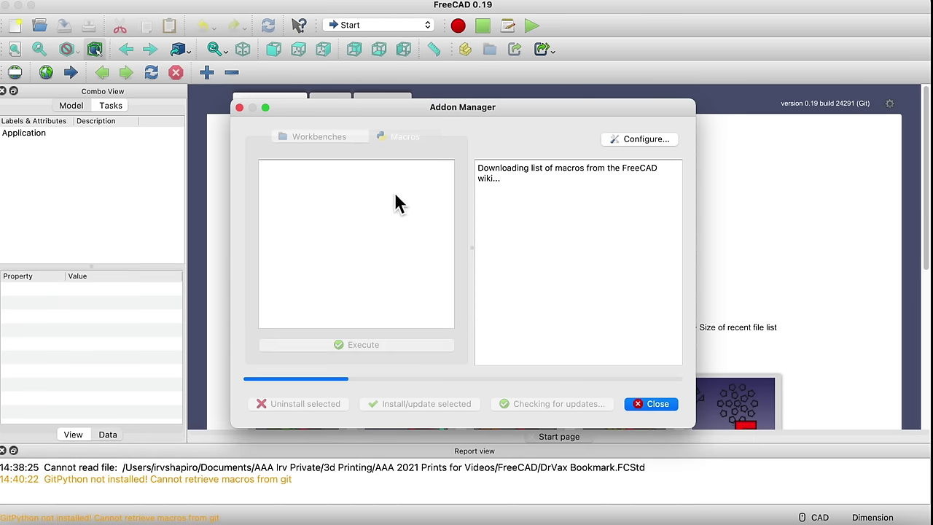
pyautogui.scroll(-3, 349, 234)
pyautogui.scroll(-9, 350, 235)
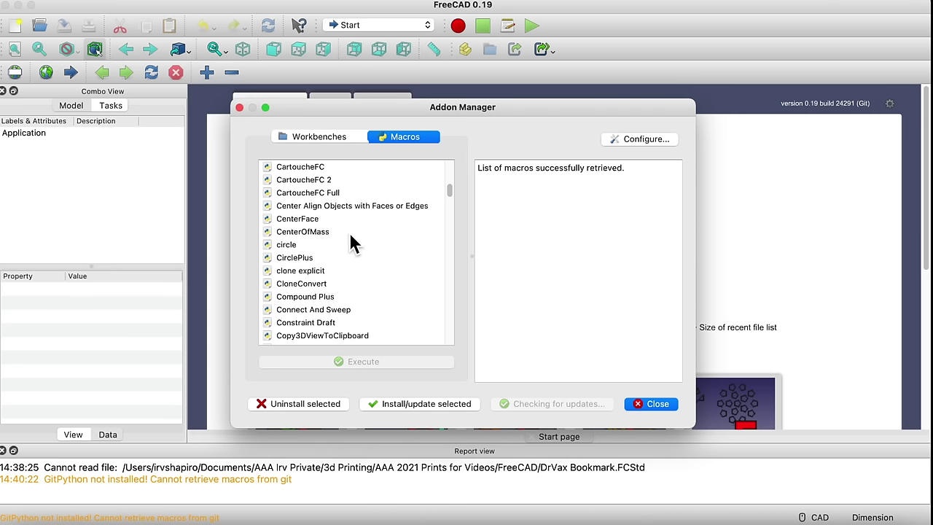